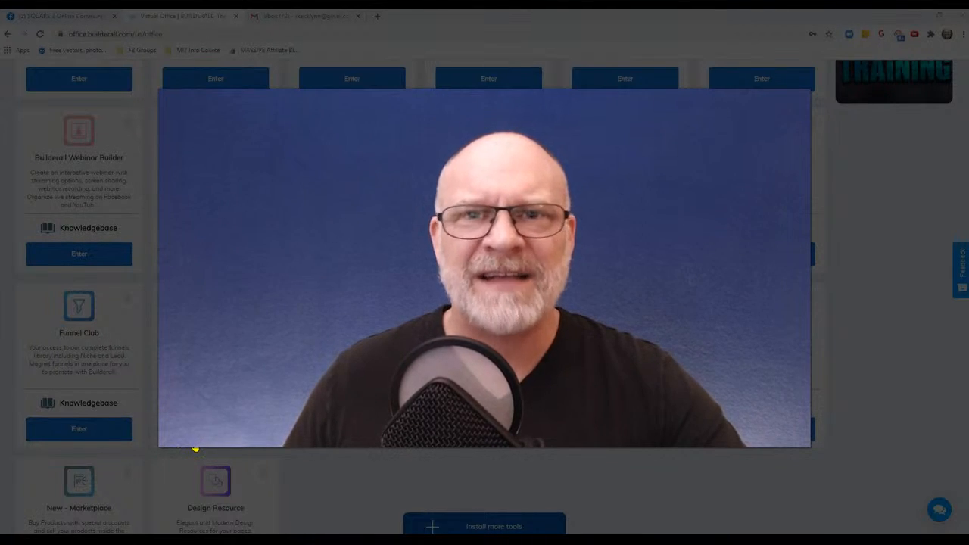
# - Find the Builderall Booking tool in the virtual office and open its dashboard
pyautogui.scroll(2, 195, 446)
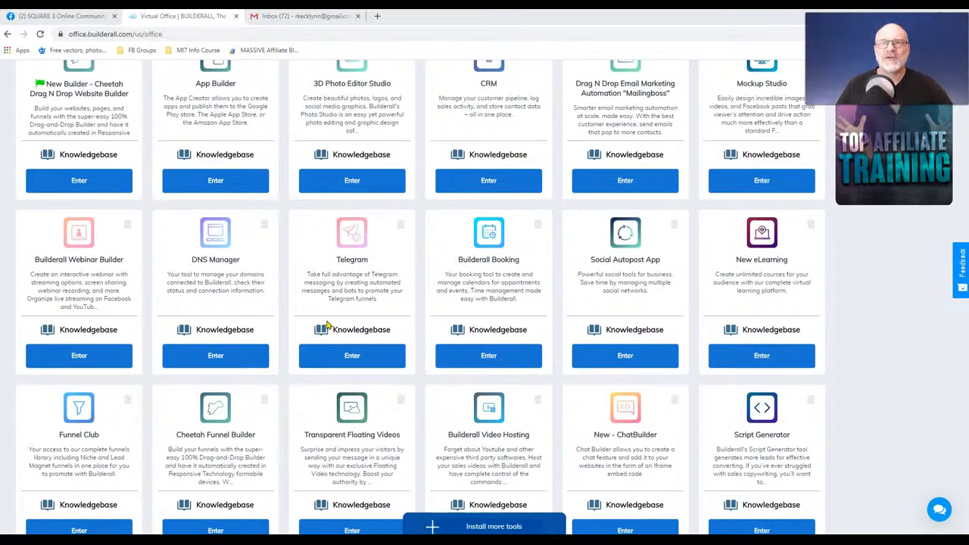
pyautogui.click(328, 364)
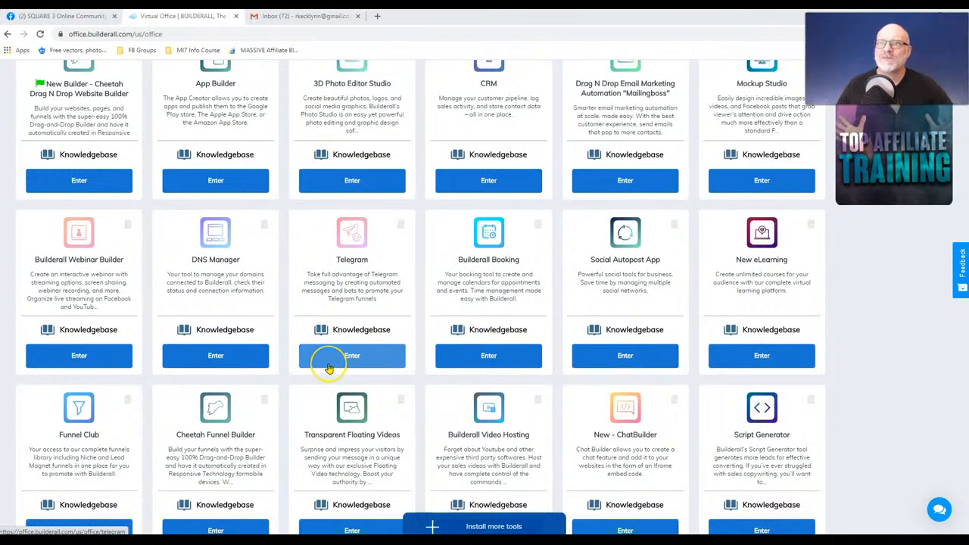
pyautogui.scroll(-3, 328, 369)
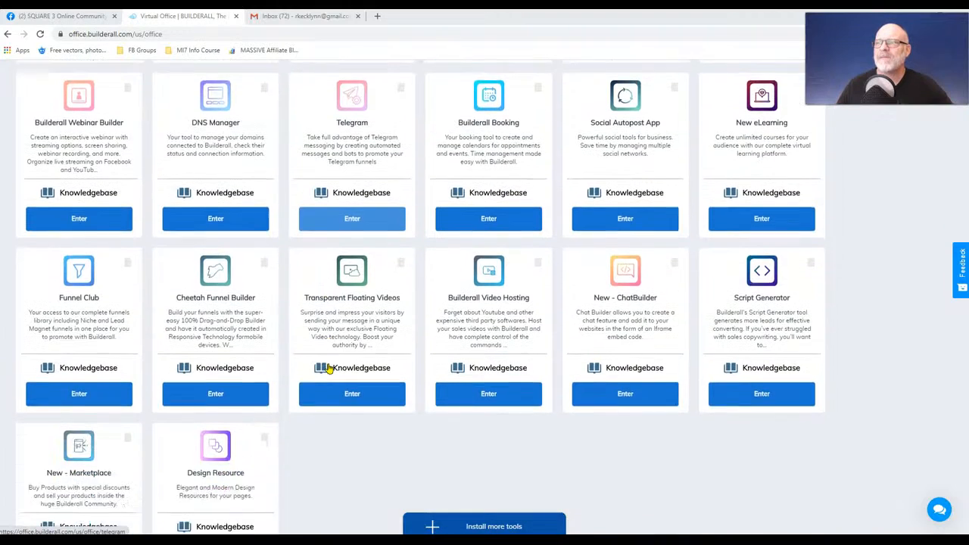
pyautogui.scroll(3, 359, 368)
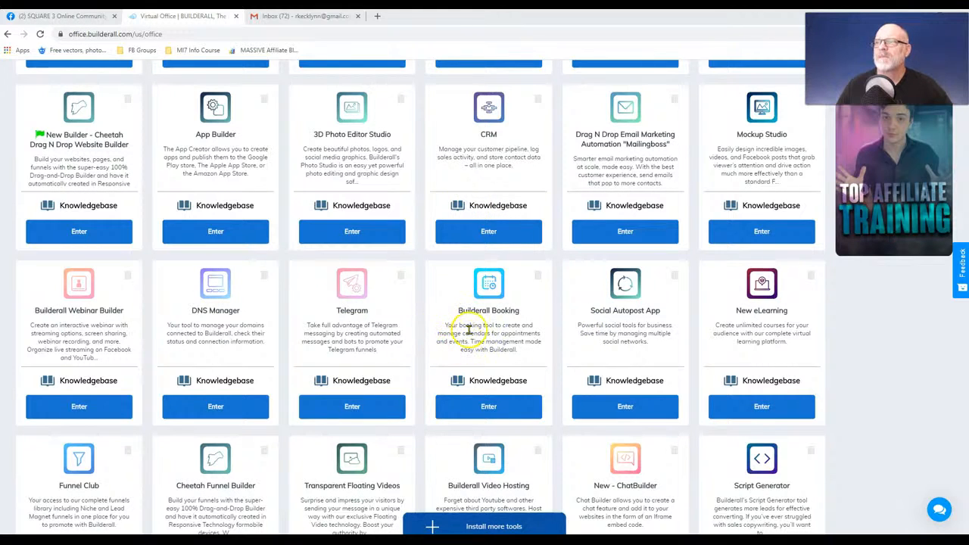
pyautogui.click(495, 406)
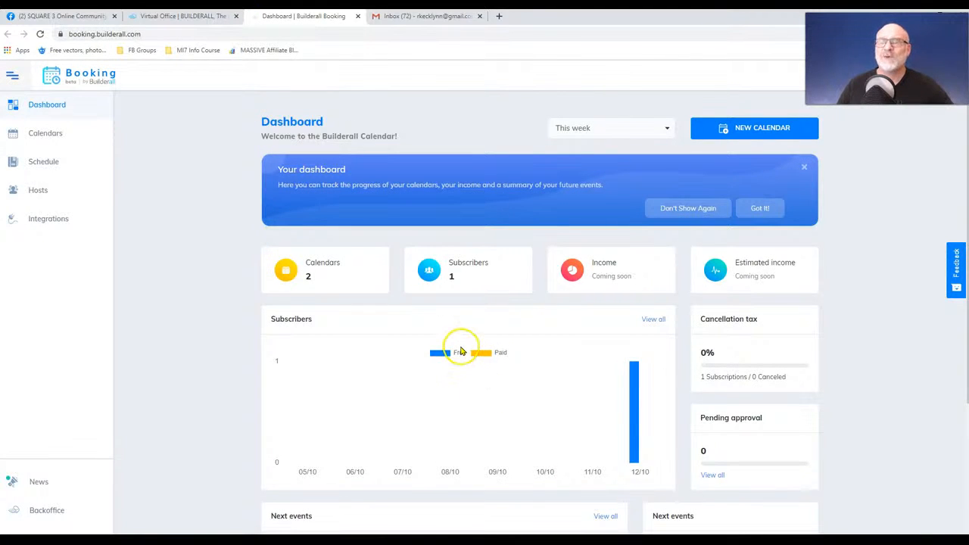
# - Switch to Facebook and open the learning units of the managed Information Products Digital Marketing group
pyautogui.click(68, 17)
pyautogui.click(556, 76)
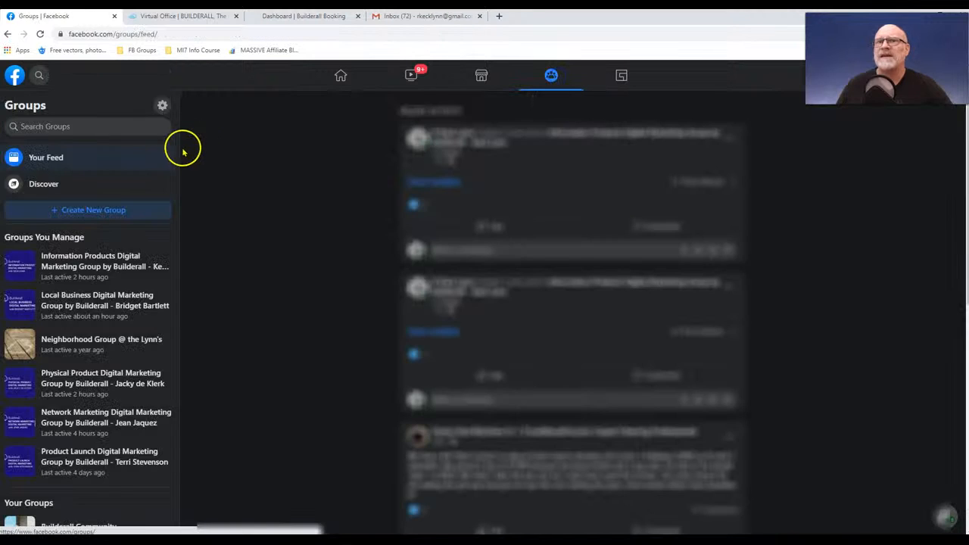
pyautogui.click(60, 261)
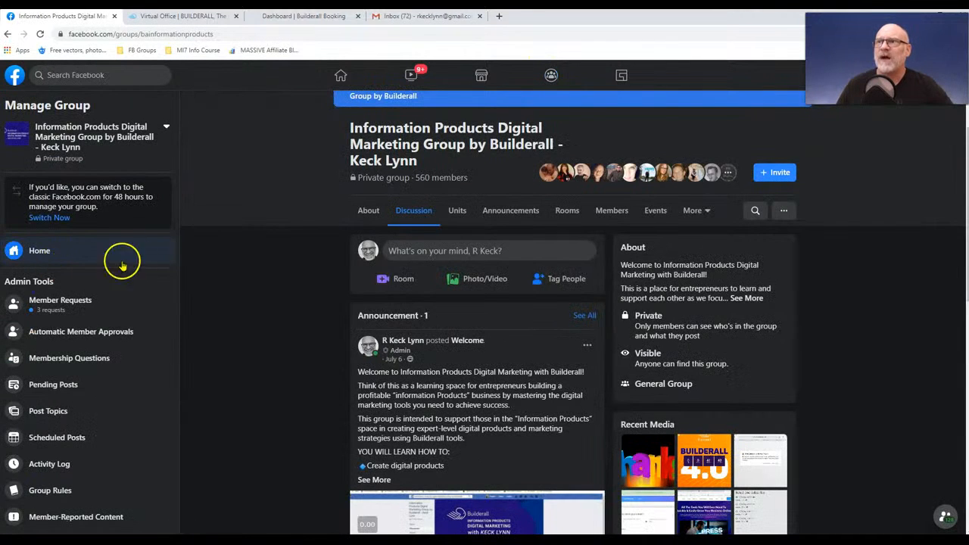
pyautogui.click(457, 212)
# - Examine the group's learning units from Video Marketing through Script generator and The Booking App, including their training videos
pyautogui.scroll(-2, 369, 337)
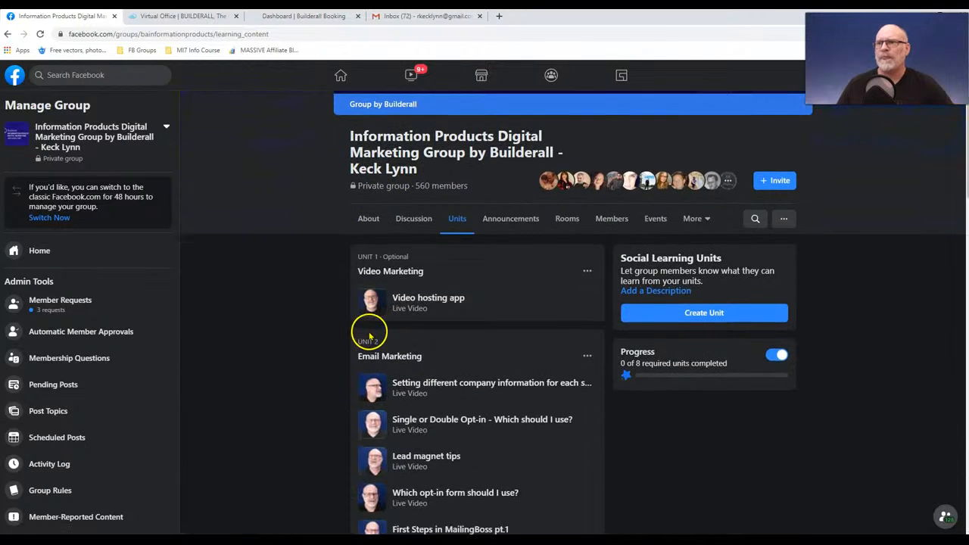
pyautogui.scroll(-2, 369, 333)
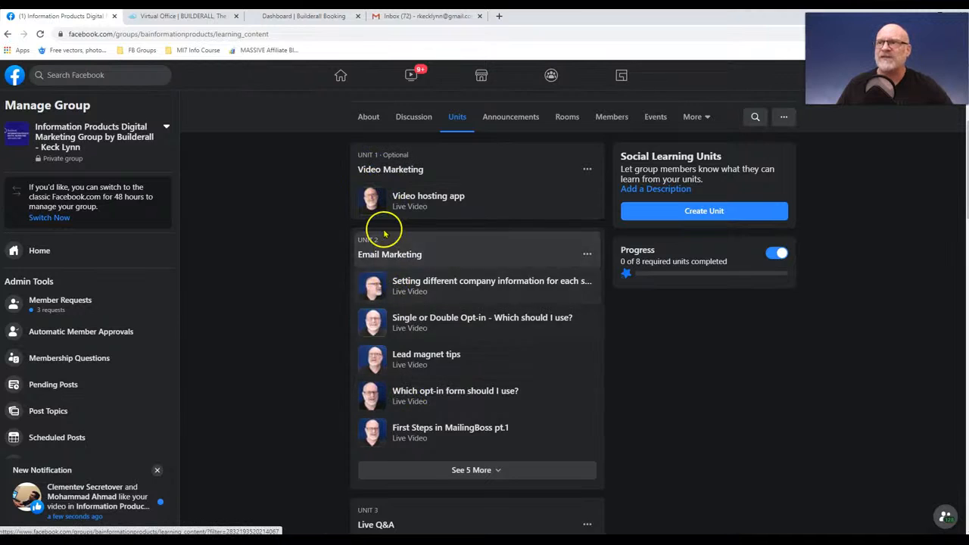
pyautogui.scroll(-1, 396, 360)
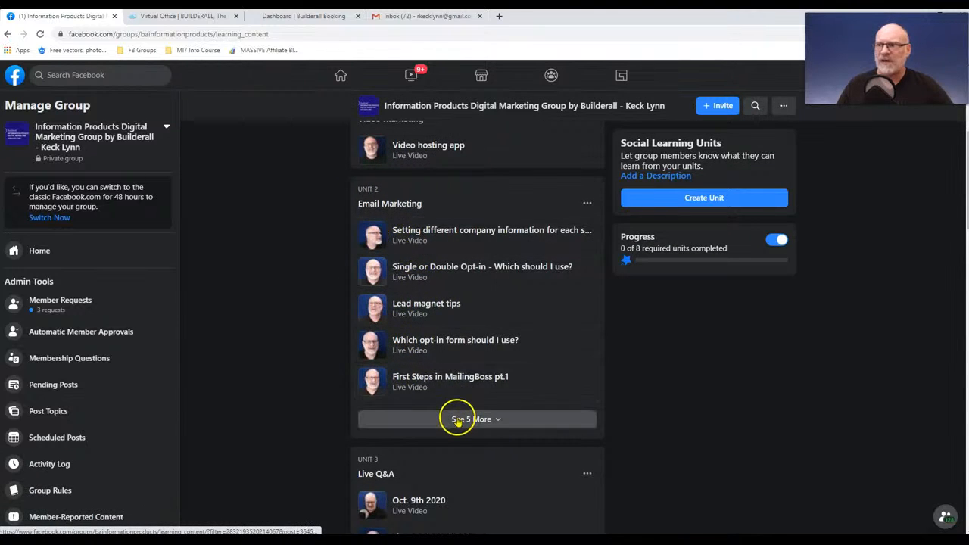
pyautogui.scroll(-3, 336, 321)
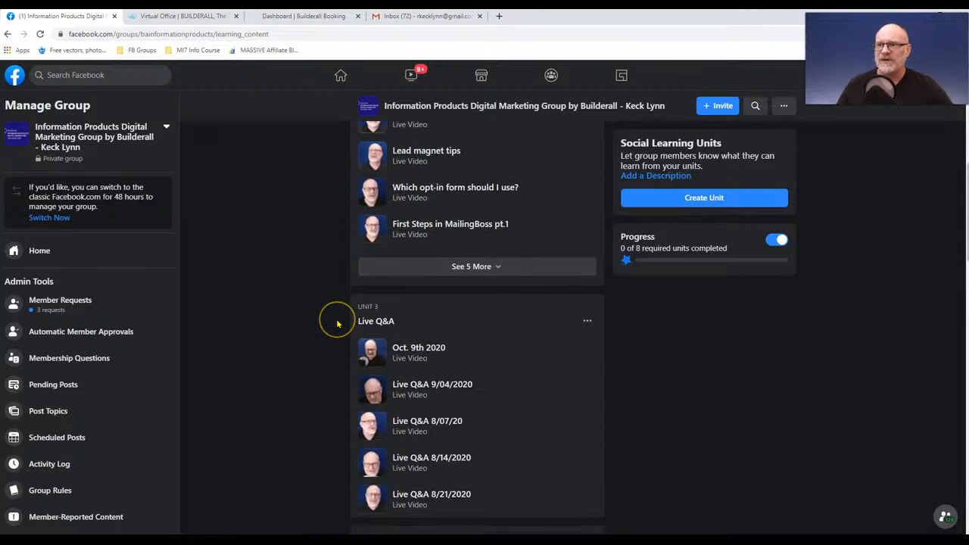
pyautogui.scroll(-6, 337, 322)
pyautogui.scroll(-2, 367, 268)
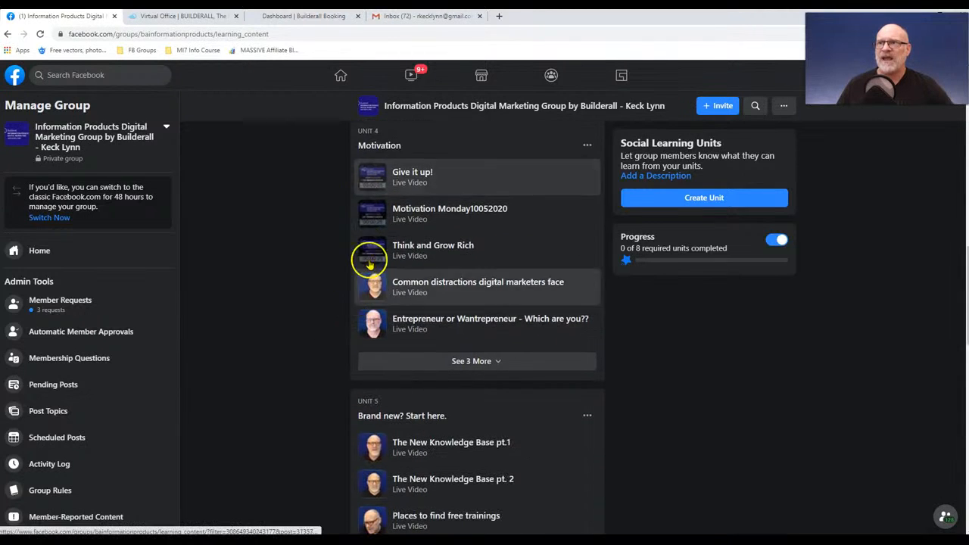
pyautogui.scroll(-3, 391, 341)
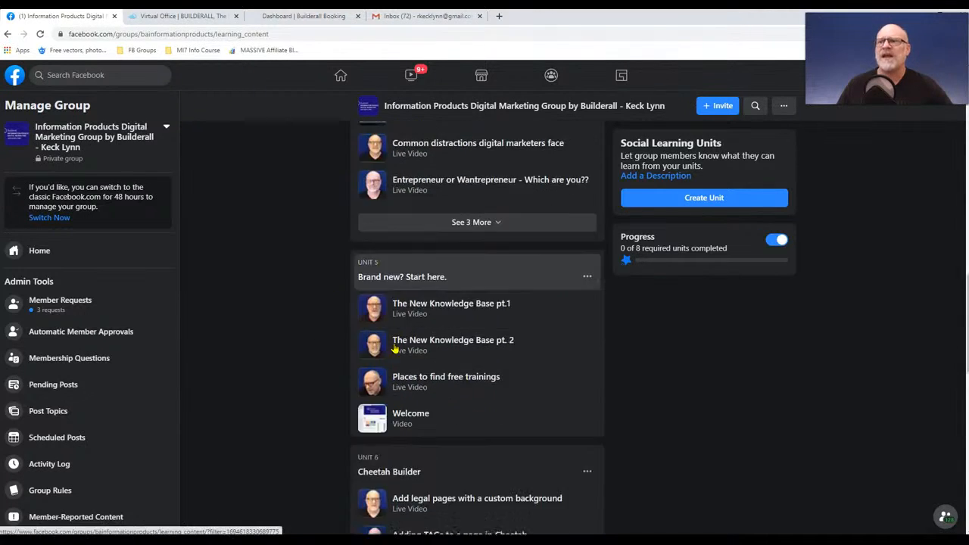
pyautogui.scroll(-1, 407, 276)
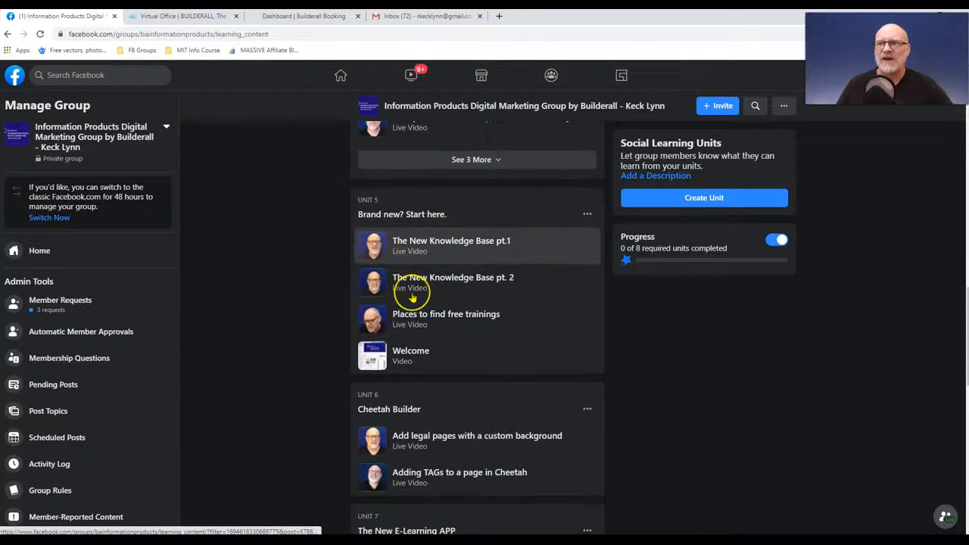
pyautogui.scroll(-4, 412, 291)
pyautogui.scroll(-3, 433, 363)
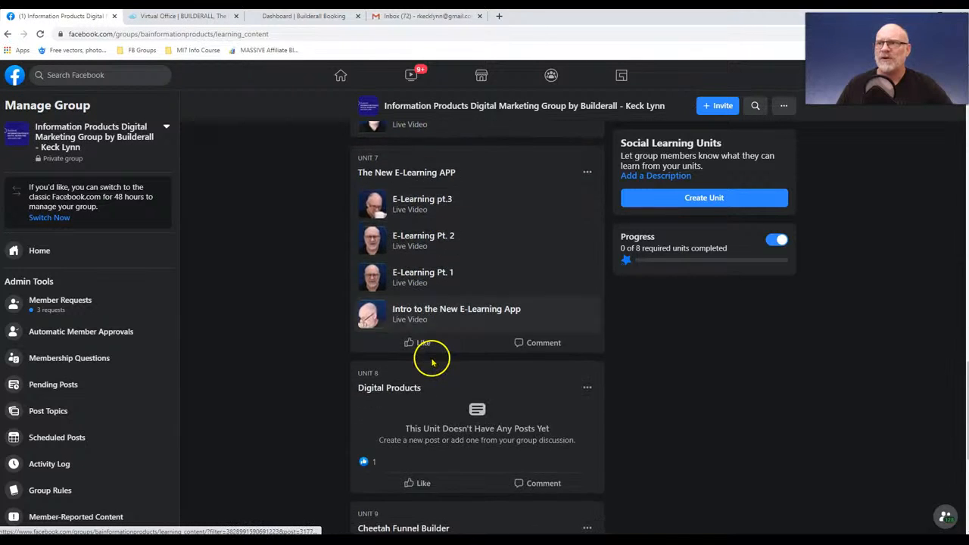
pyautogui.scroll(-4, 433, 362)
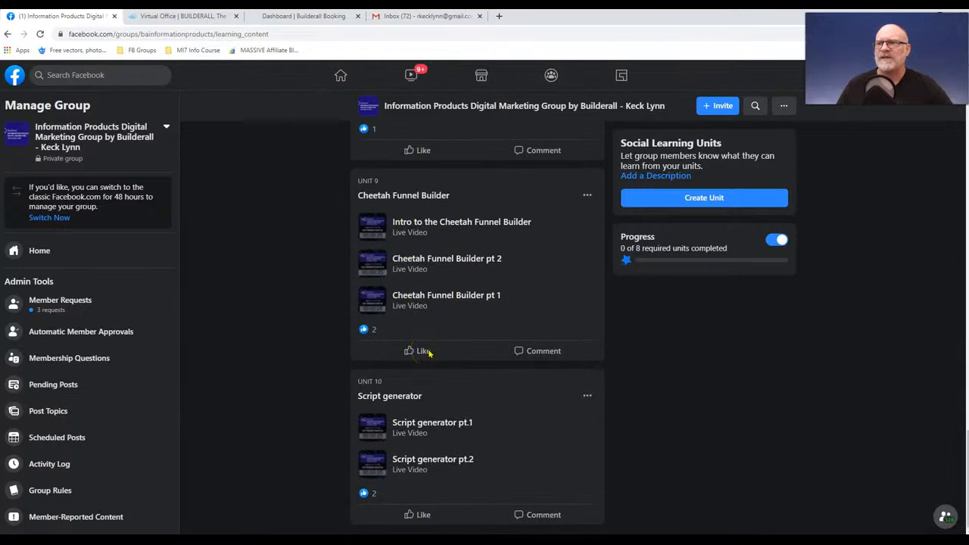
pyautogui.scroll(20, 432, 413)
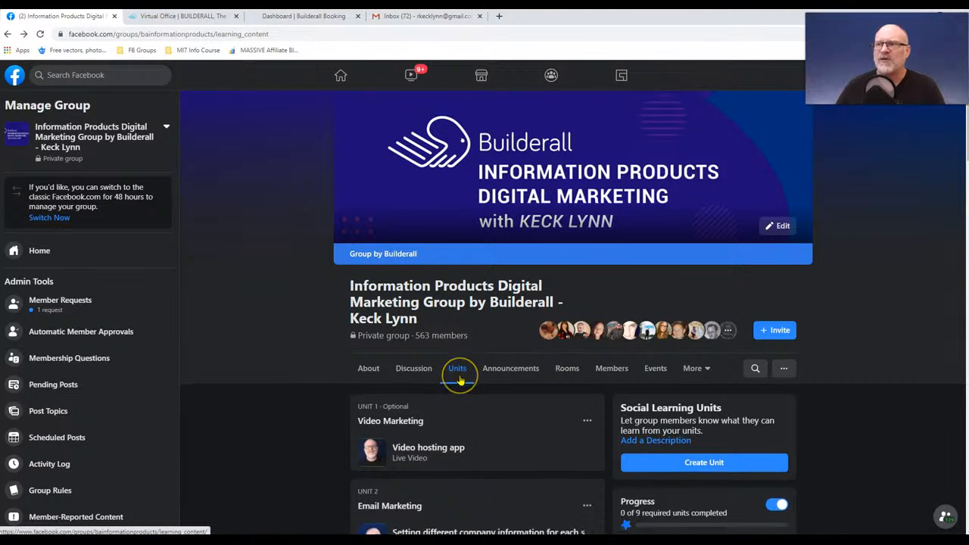
pyautogui.scroll(-12, 454, 379)
pyautogui.scroll(-15, 459, 381)
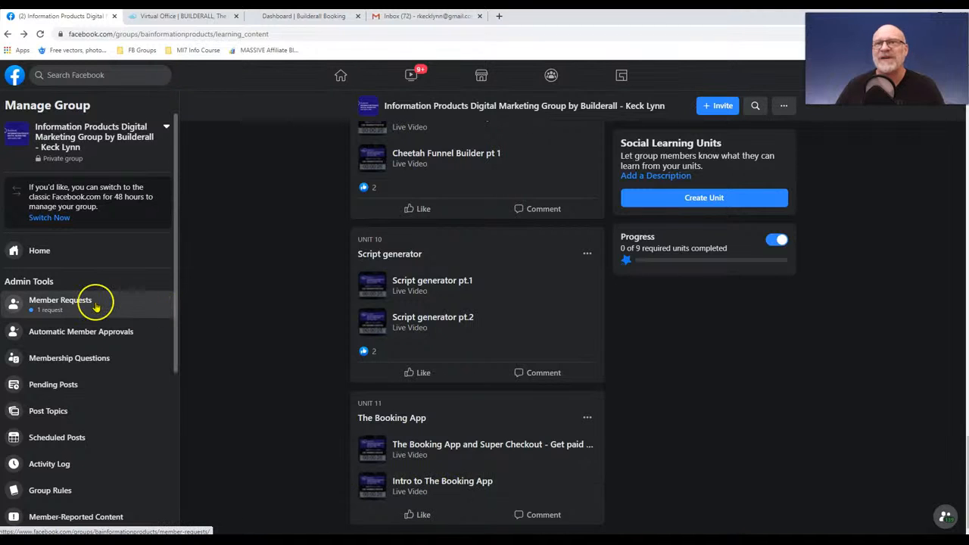
# - Close the Booking page, relaunch Builderall Booking from the virtual office, and show its list of calendars
pyautogui.click(216, 18)
pyautogui.click(320, 16)
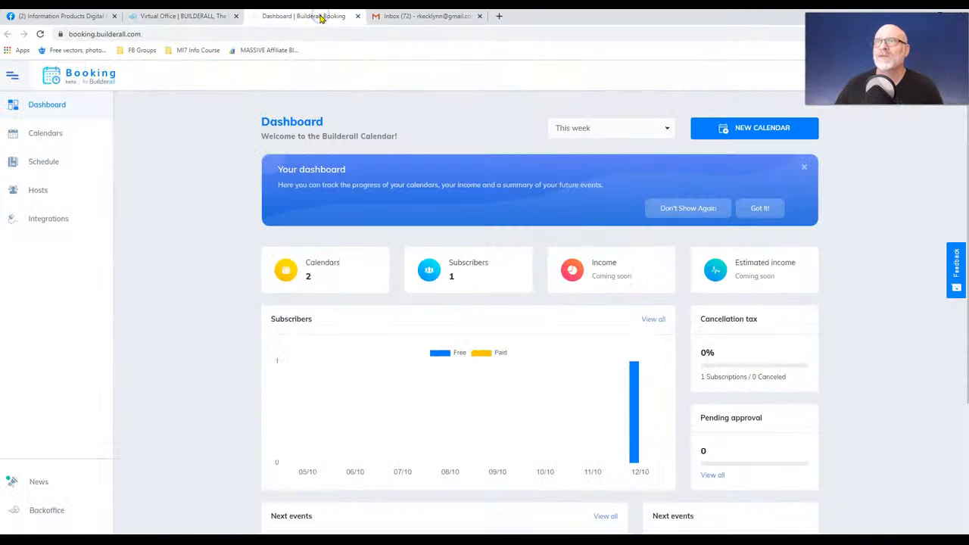
pyautogui.click(357, 16)
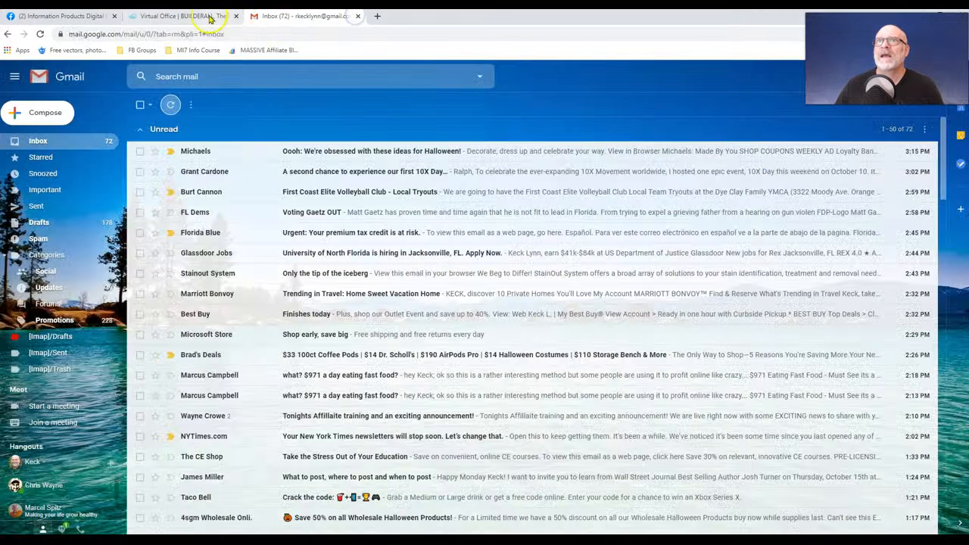
pyautogui.click(205, 21)
pyautogui.click(485, 406)
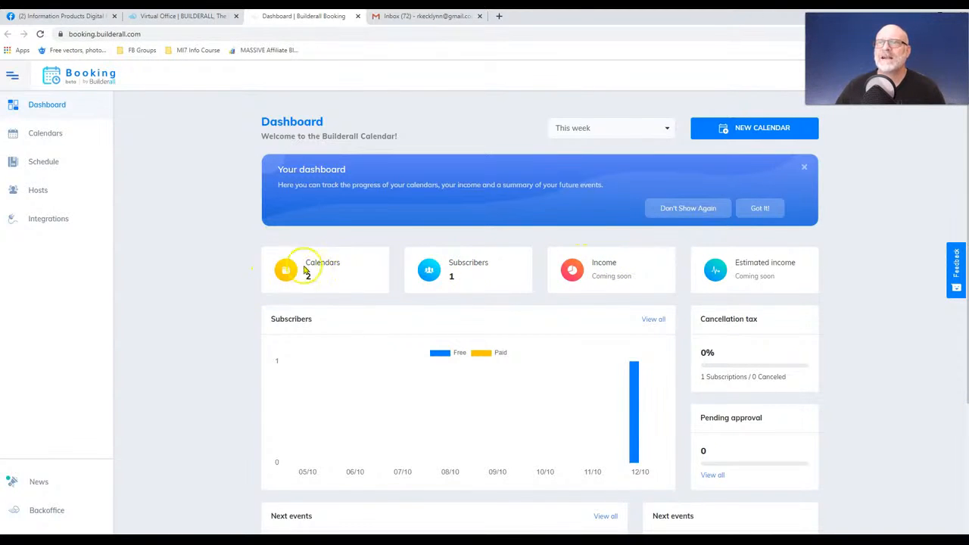
pyautogui.click(49, 136)
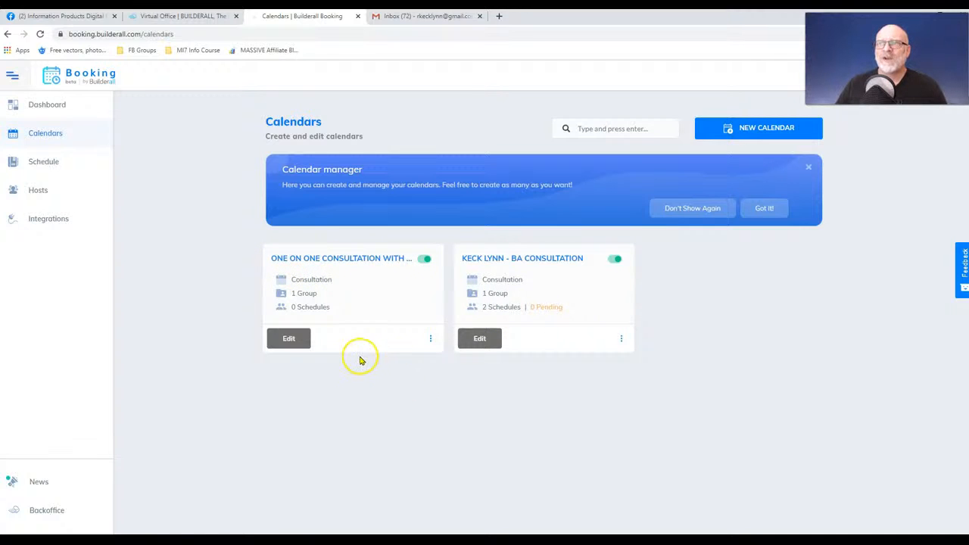
# - View the public booking page of the One on One Consultation calendar, then close it
pyautogui.click(430, 340)
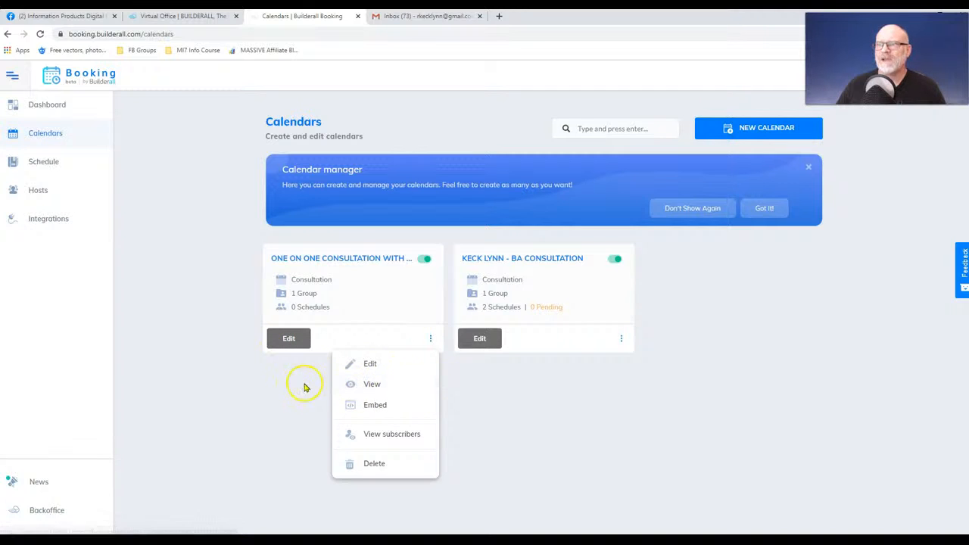
pyautogui.click(380, 383)
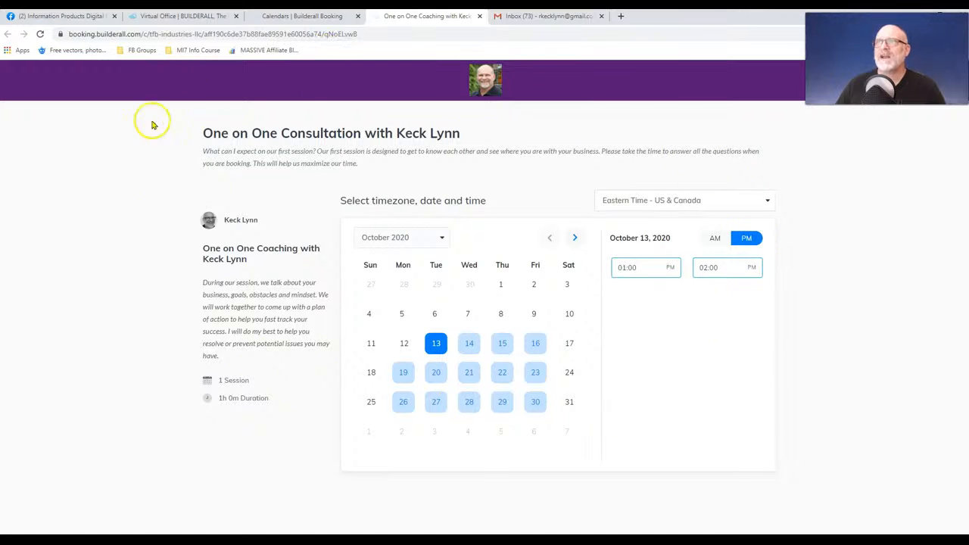
pyautogui.click(479, 16)
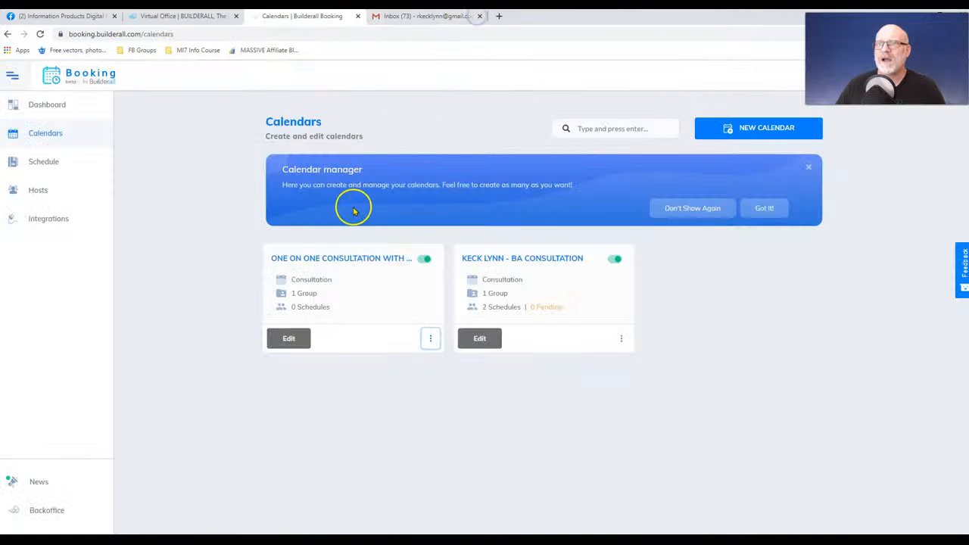
# - View the embed options and iframe code of the One on One Consultation calendar, then close them
pyautogui.click(430, 340)
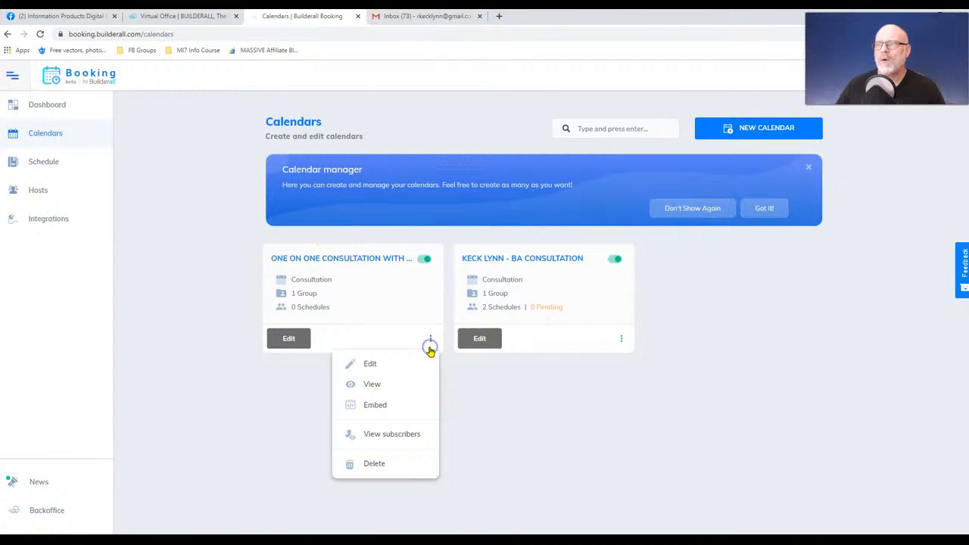
pyautogui.click(395, 406)
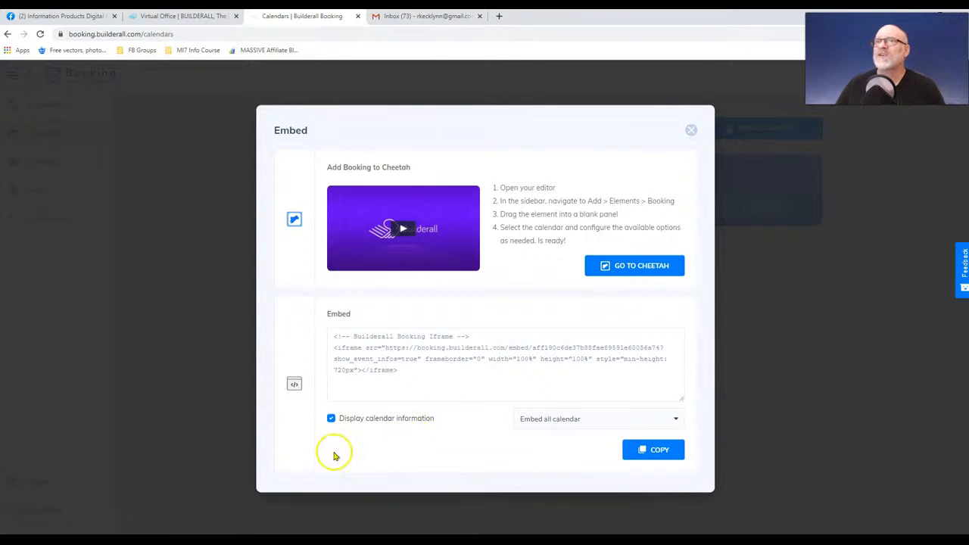
pyautogui.click(690, 130)
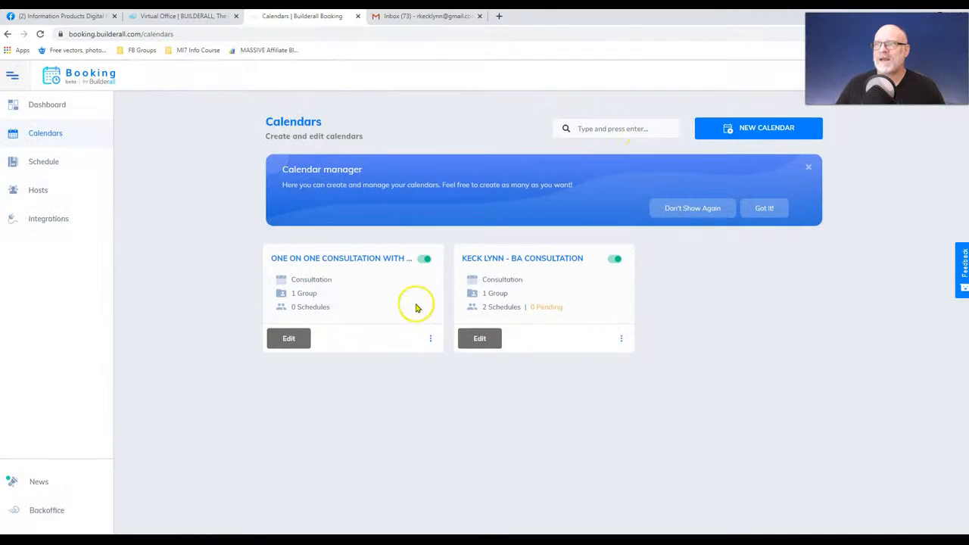
# - View the subscribers of the One on One Consultation calendar, then close the Booking page
pyautogui.click(429, 340)
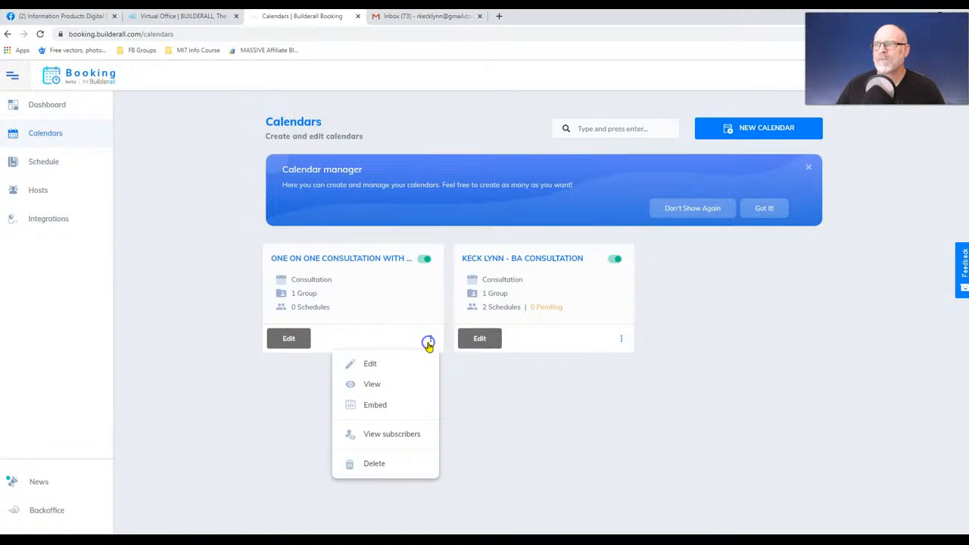
pyautogui.click(406, 439)
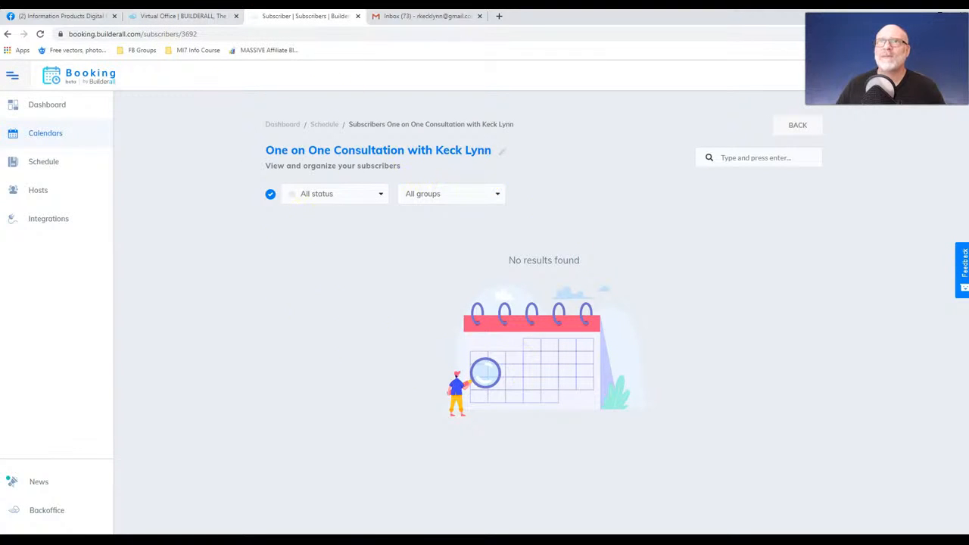
pyautogui.click(358, 16)
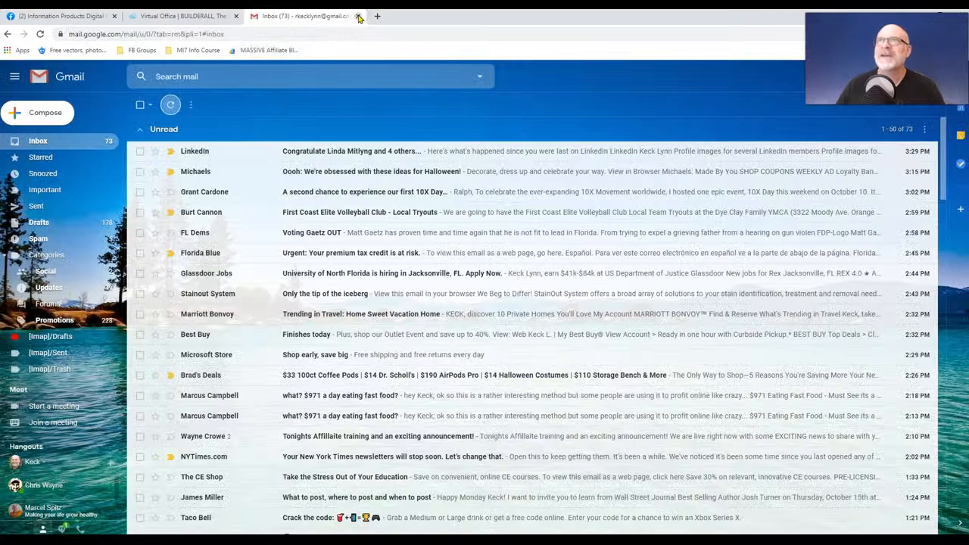
# - Relaunch Builderall Booking from the virtual office and show its calendars and the One on One Consultation calendar's options
pyautogui.click(229, 16)
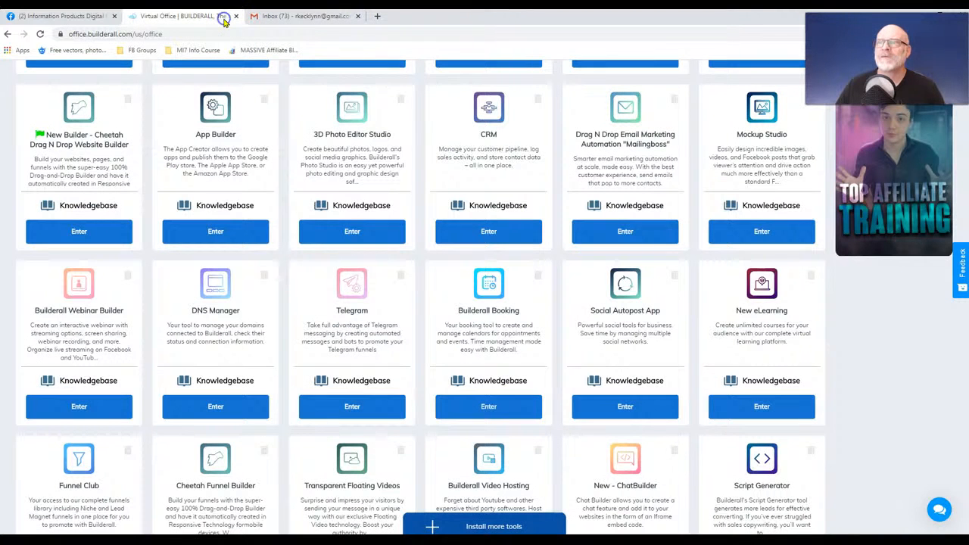
pyautogui.click(491, 406)
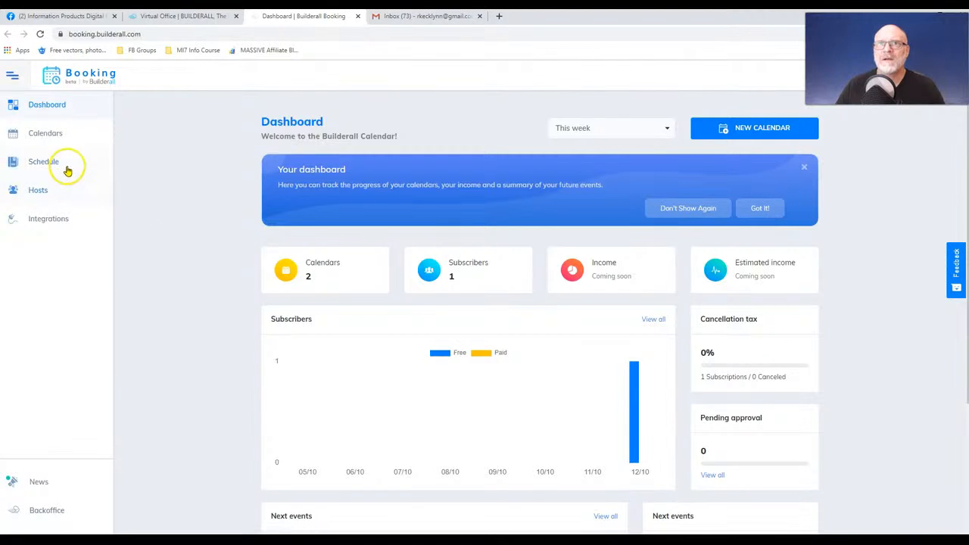
pyautogui.click(45, 134)
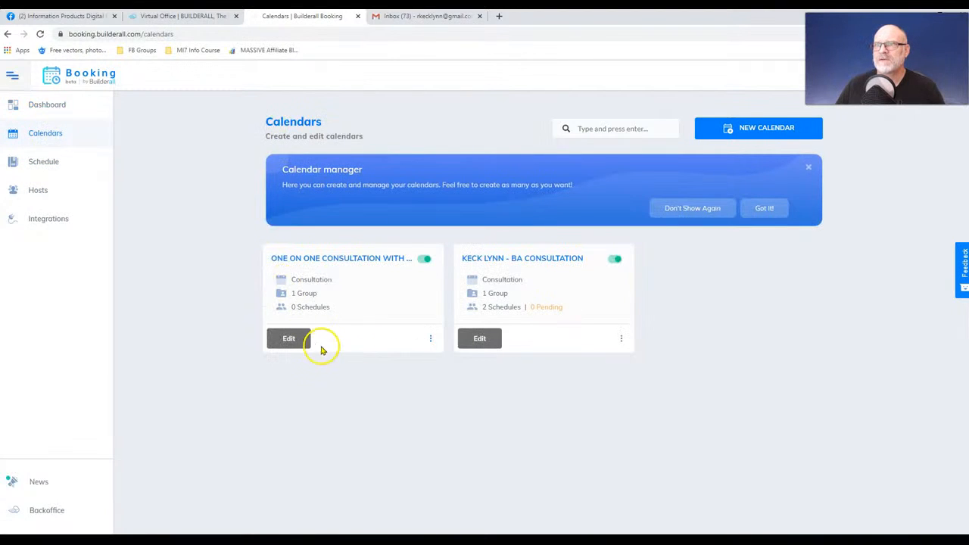
pyautogui.click(429, 341)
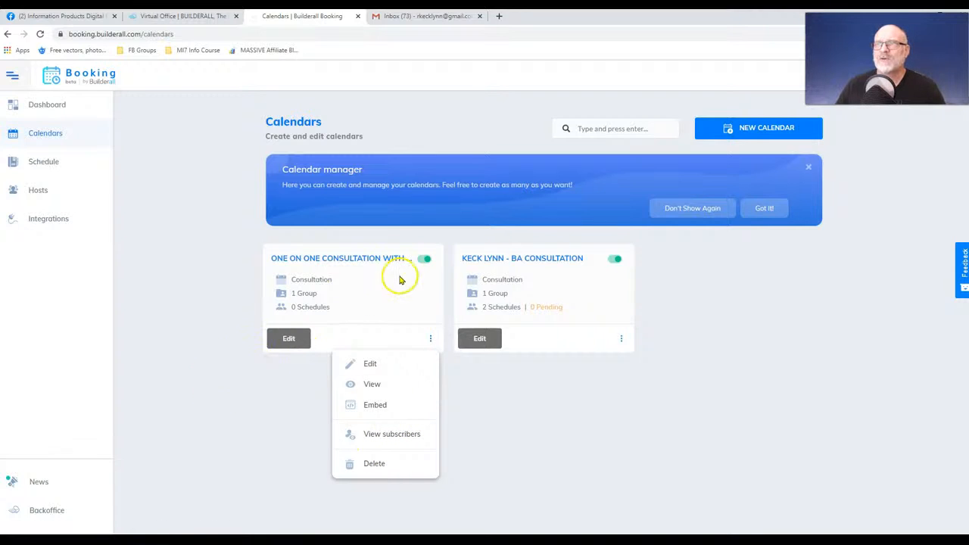
pyautogui.click(196, 259)
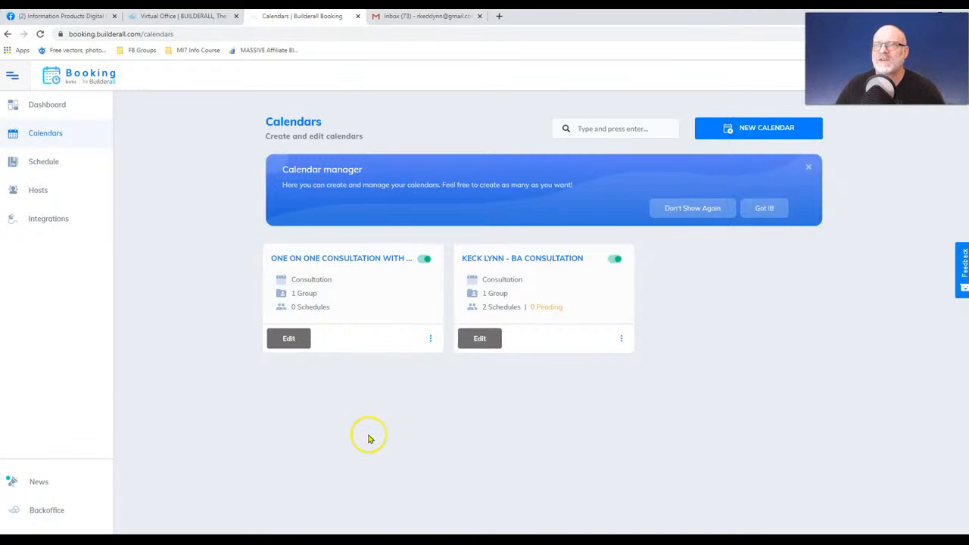
# - Open the One on One Consultation calendar in the calendar wizard, view its link in edit mode, and cancel the link edit
pyautogui.click(290, 340)
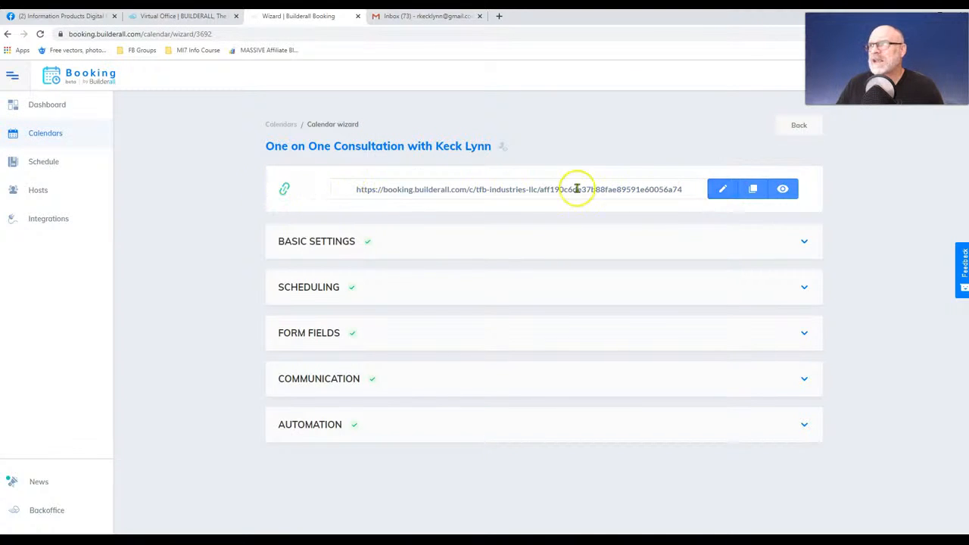
pyautogui.click(721, 190)
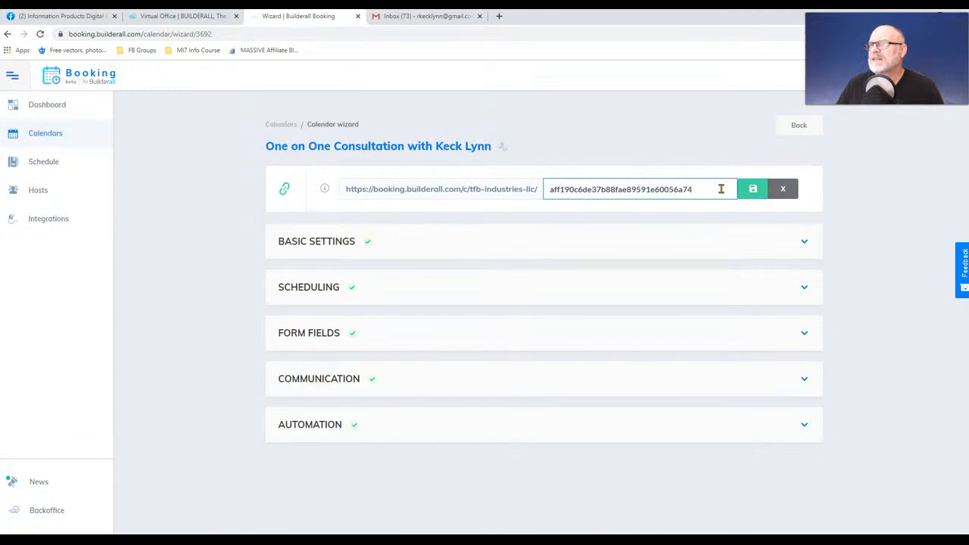
pyautogui.click(677, 141)
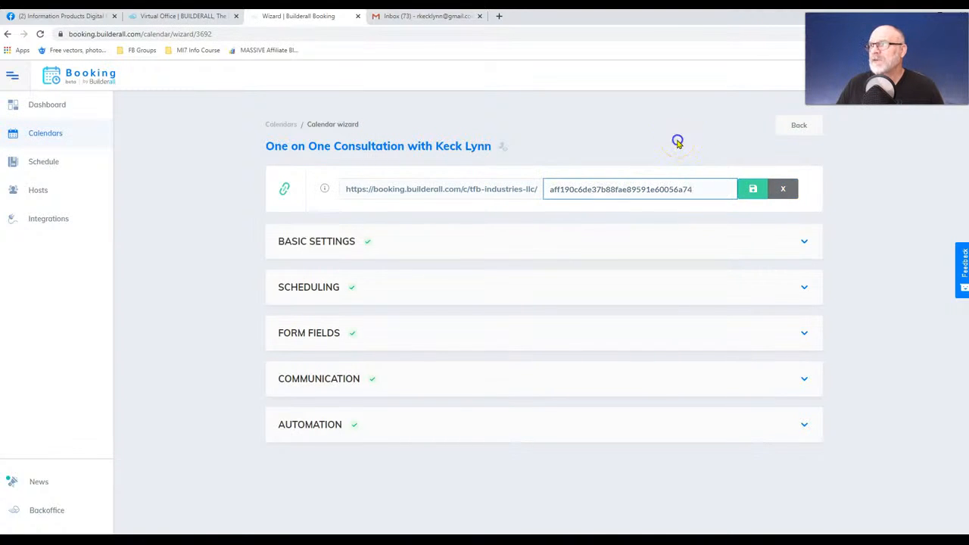
pyautogui.click(785, 190)
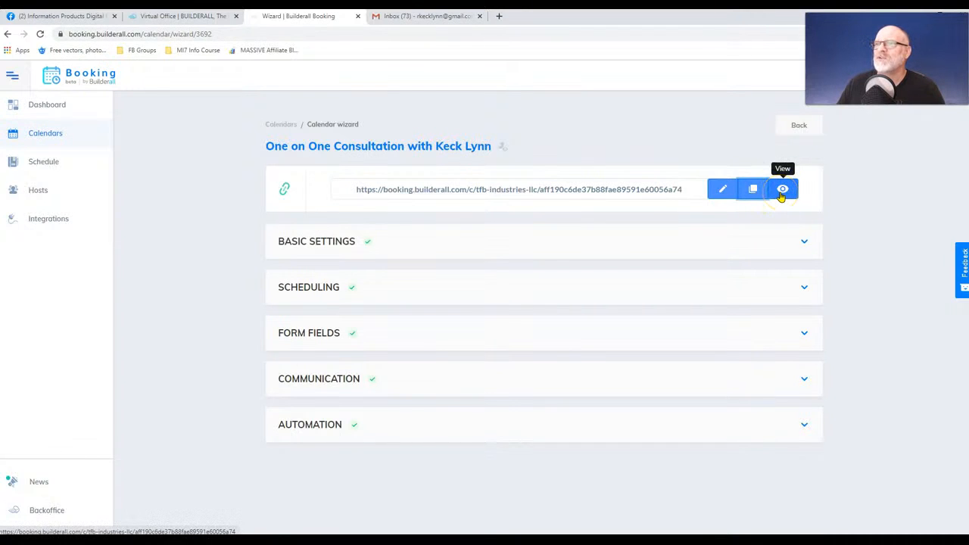
# - Expand the calendar's Basic Settings, skim its sections, and try to open Scheduling while they are still open
pyautogui.click(789, 250)
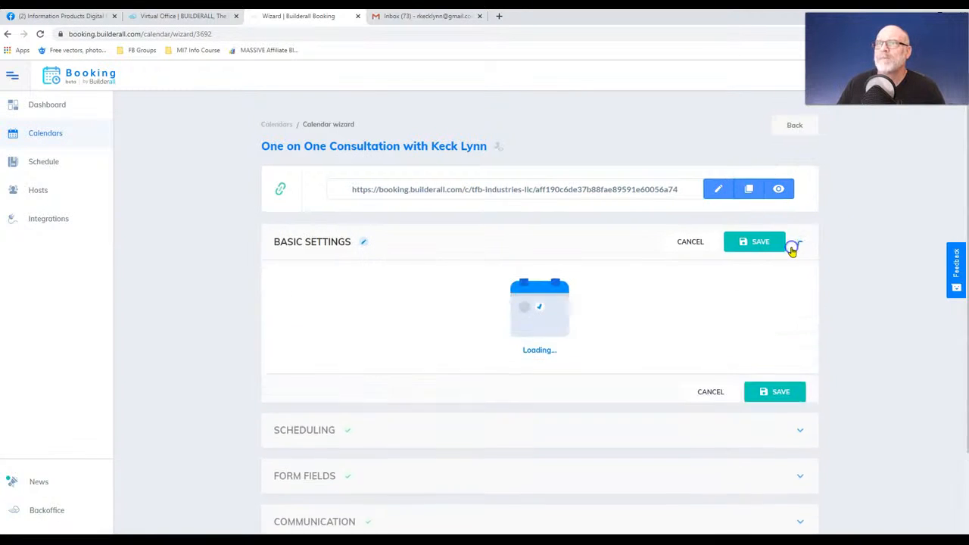
pyautogui.scroll(-1, 715, 342)
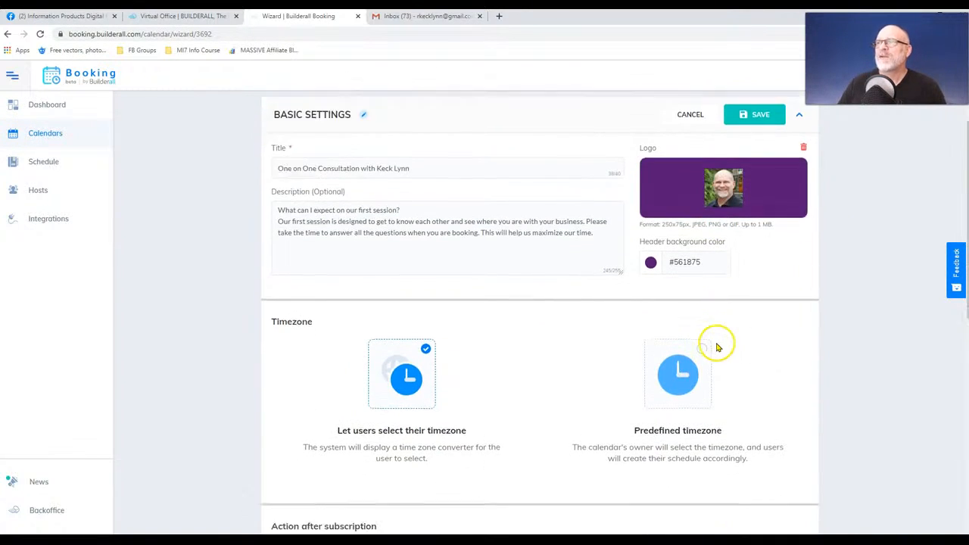
pyautogui.scroll(1, 712, 342)
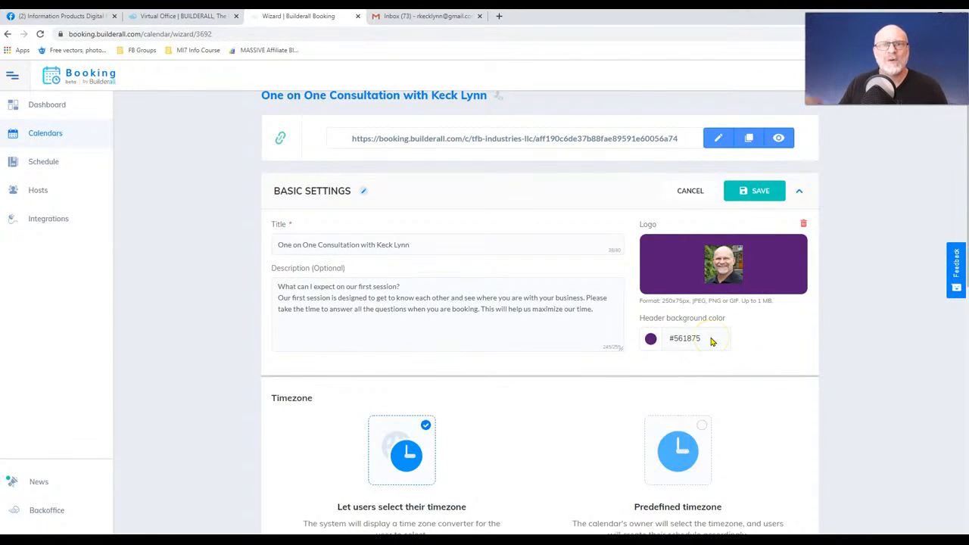
pyautogui.scroll(-8, 694, 337)
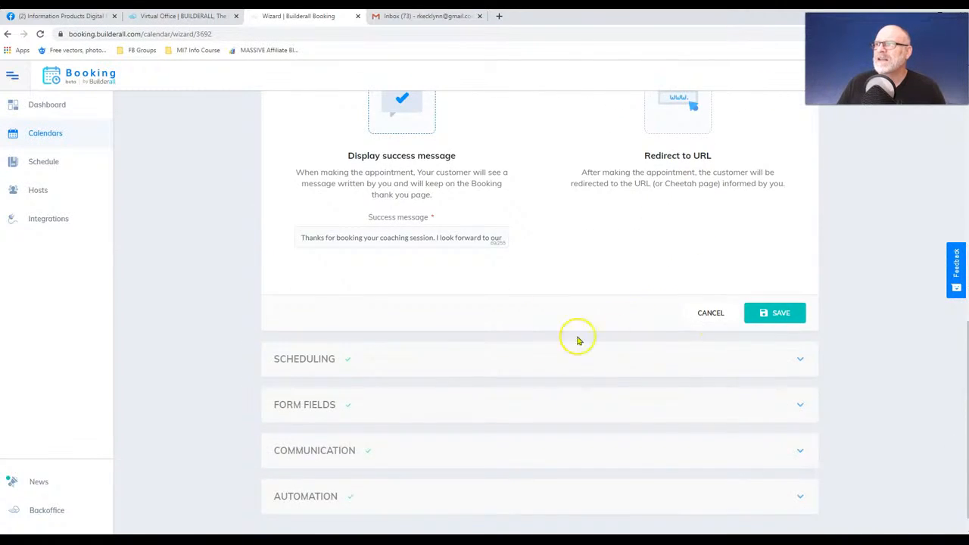
pyautogui.click(612, 358)
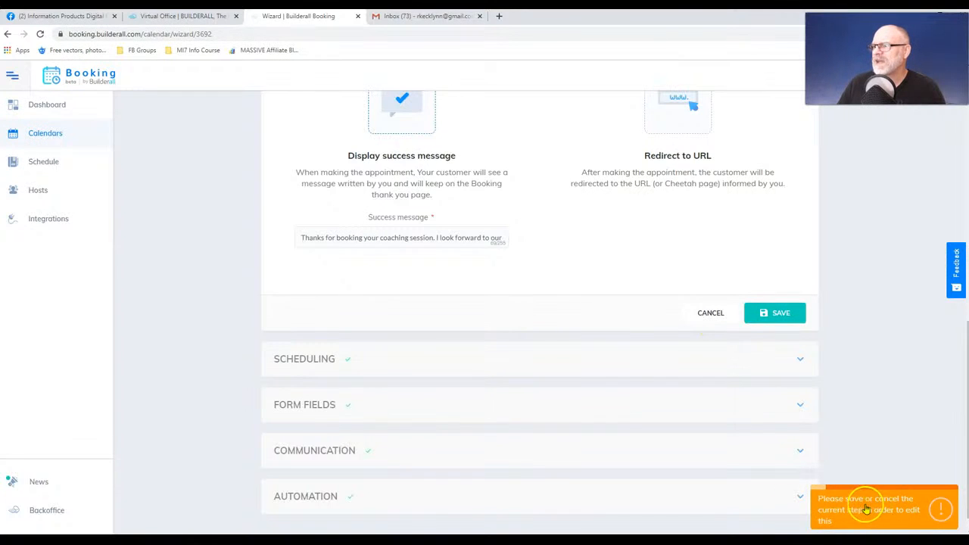
pyautogui.click(764, 301)
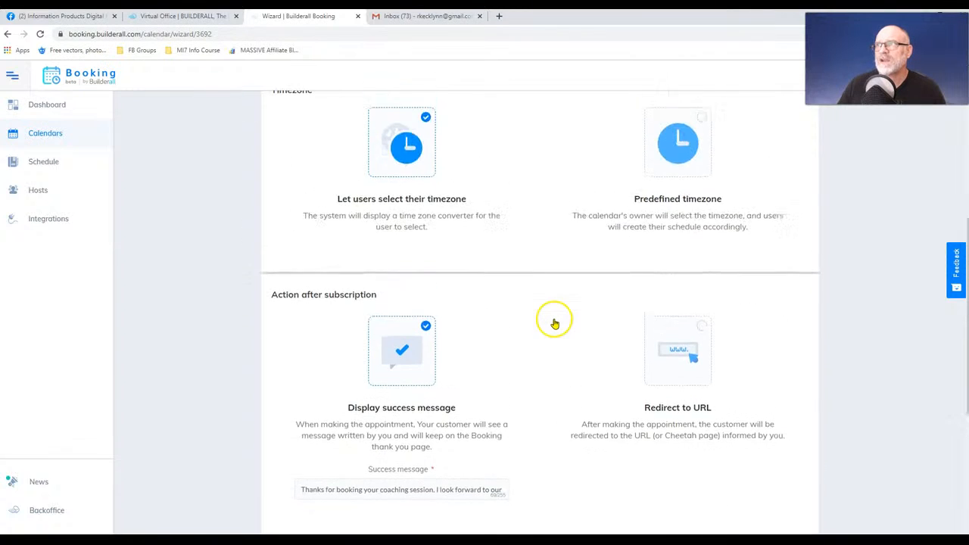
pyautogui.scroll(-2, 551, 324)
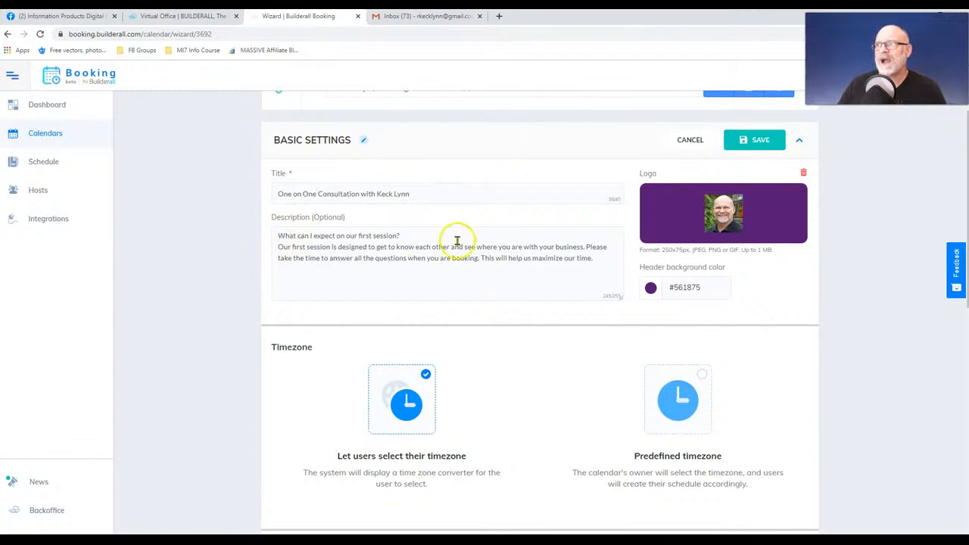
# - Examine the description, logo, header background color, timezone and action after subscription options in Basic Settings
pyautogui.click(312, 239)
pyautogui.write('I')
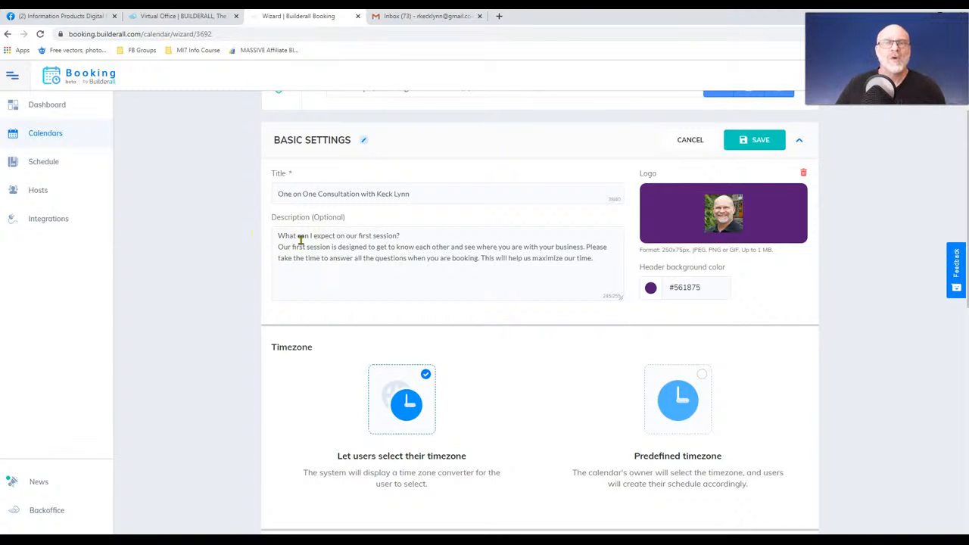
pyautogui.scroll(-1, 307, 250)
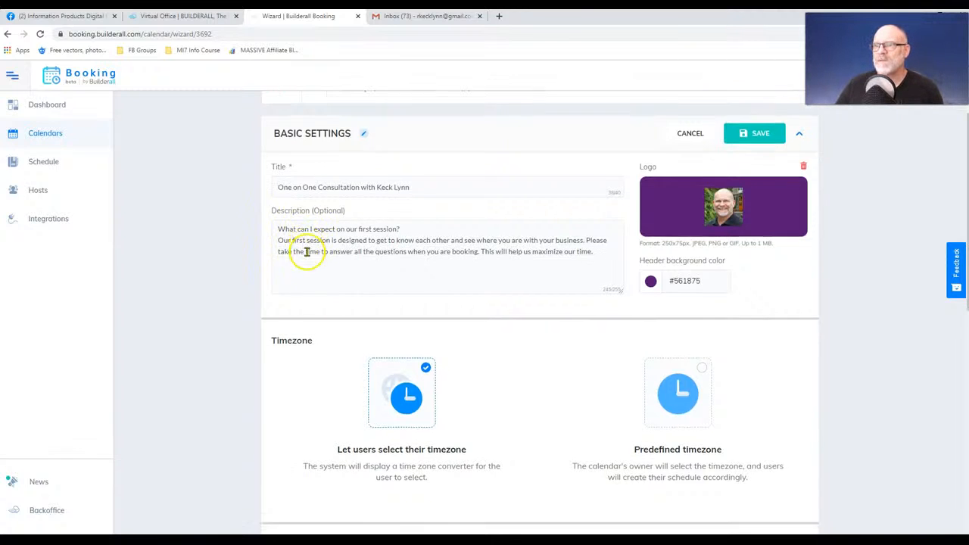
pyautogui.moveTo(724, 164)
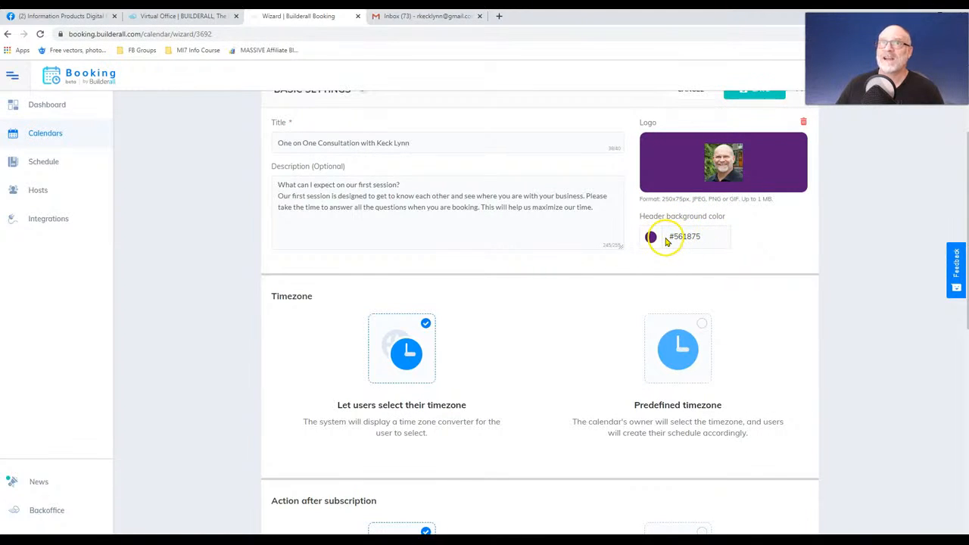
pyautogui.scroll(-3, 640, 261)
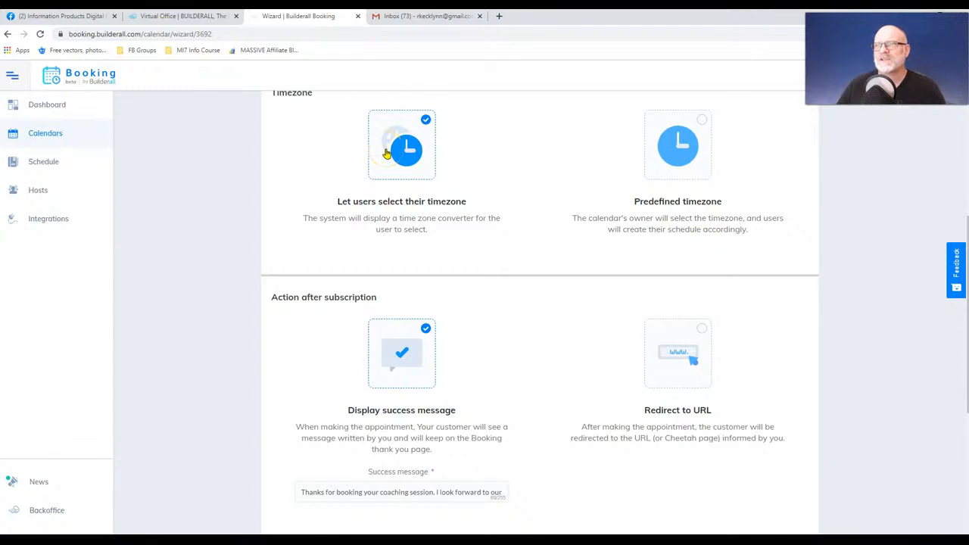
pyautogui.scroll(-1, 465, 308)
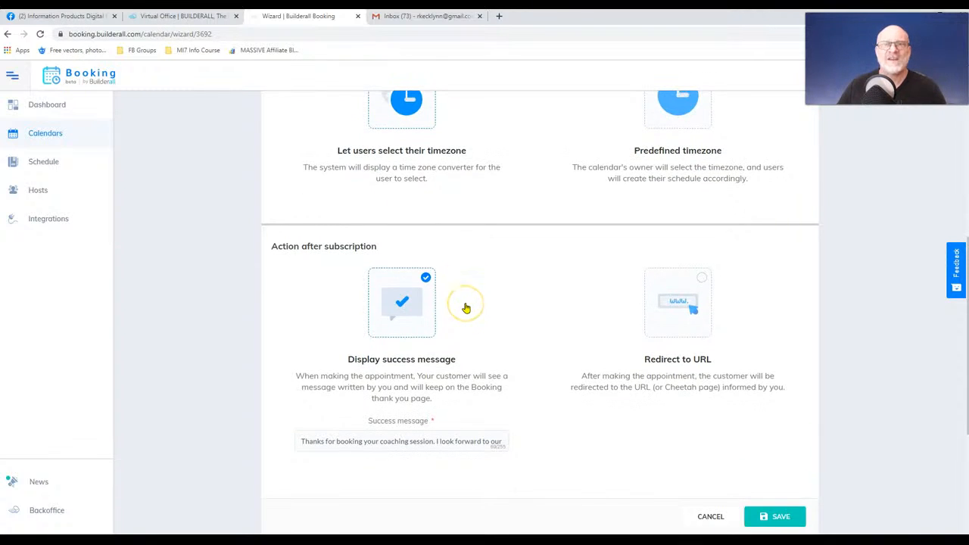
pyautogui.scroll(-2, 464, 308)
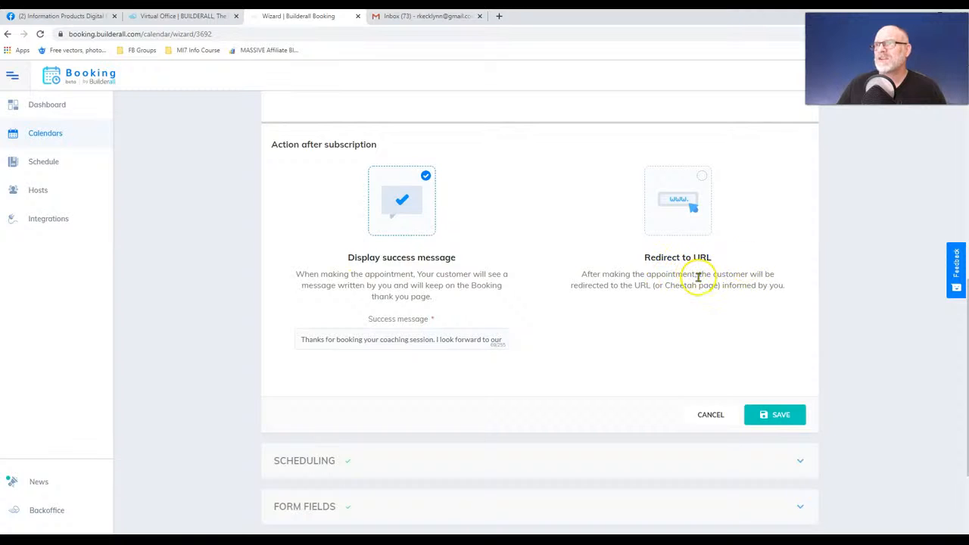
pyautogui.scroll(-3, 696, 278)
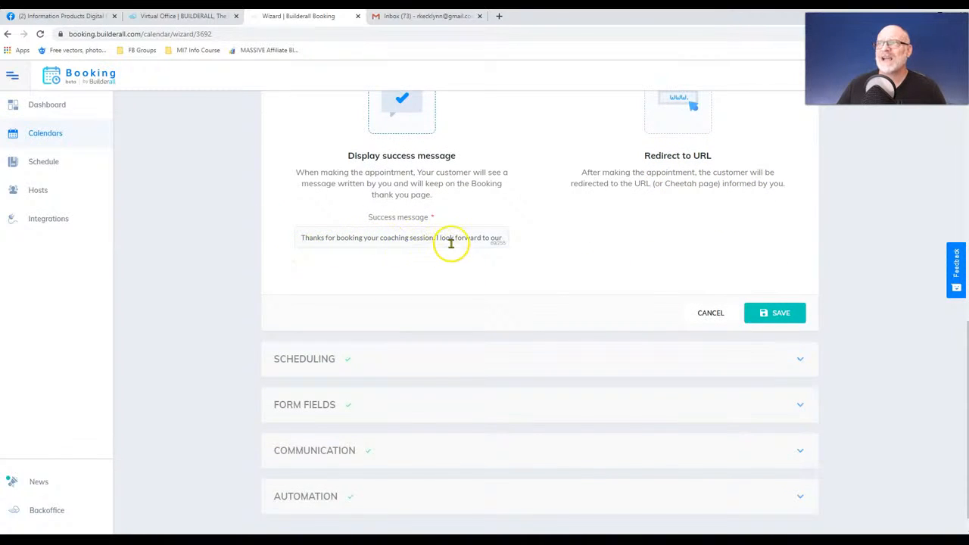
# - Read the success message through to its end and save the Basic Settings
pyautogui.click(504, 238)
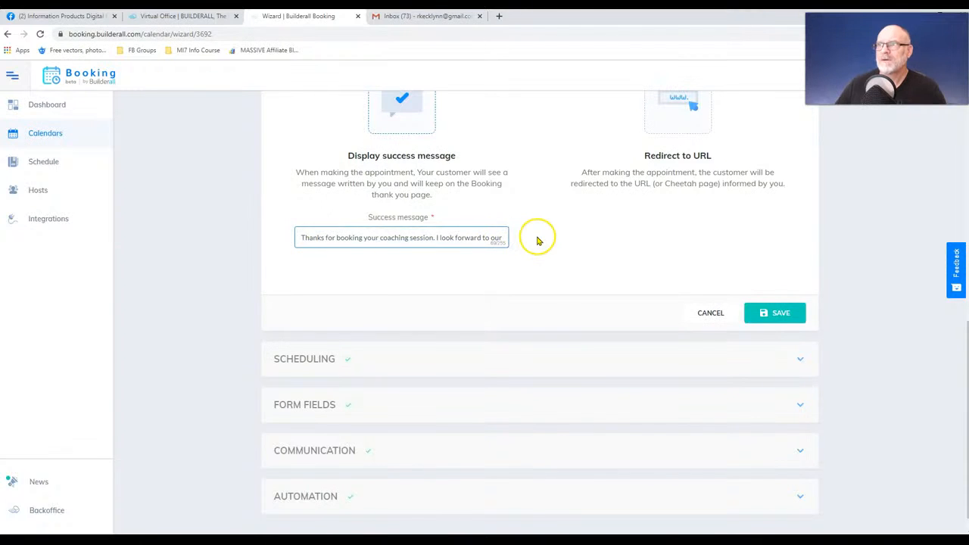
pyautogui.click(502, 237)
pyautogui.write('talk.')
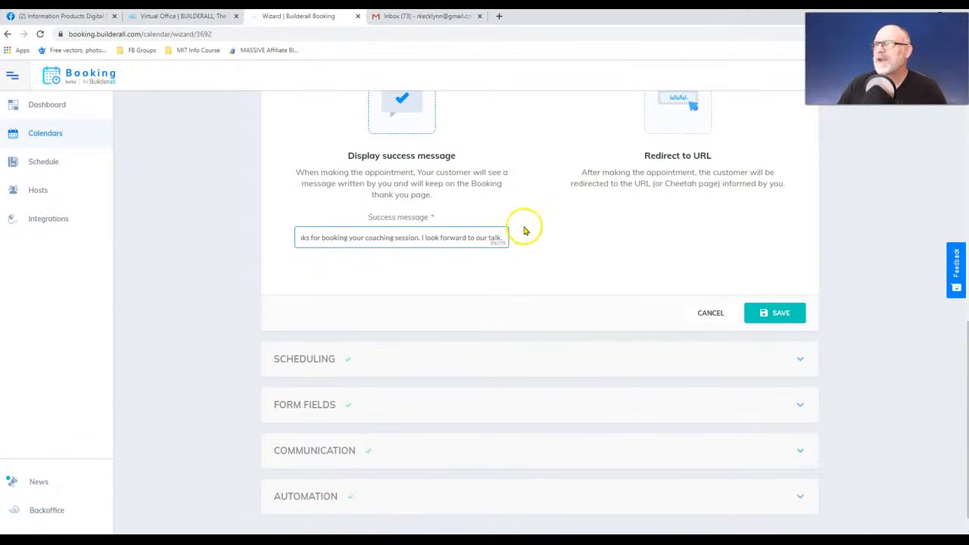
pyautogui.click(805, 314)
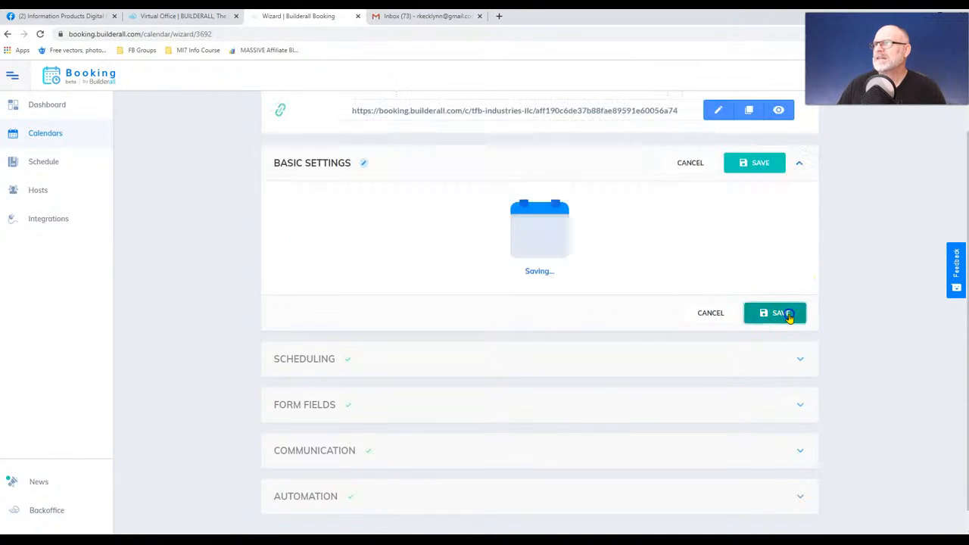
# - Expand the Scheduling section and examine Group 1's title, description, host, session duration, interval and business hours
pyautogui.click(552, 292)
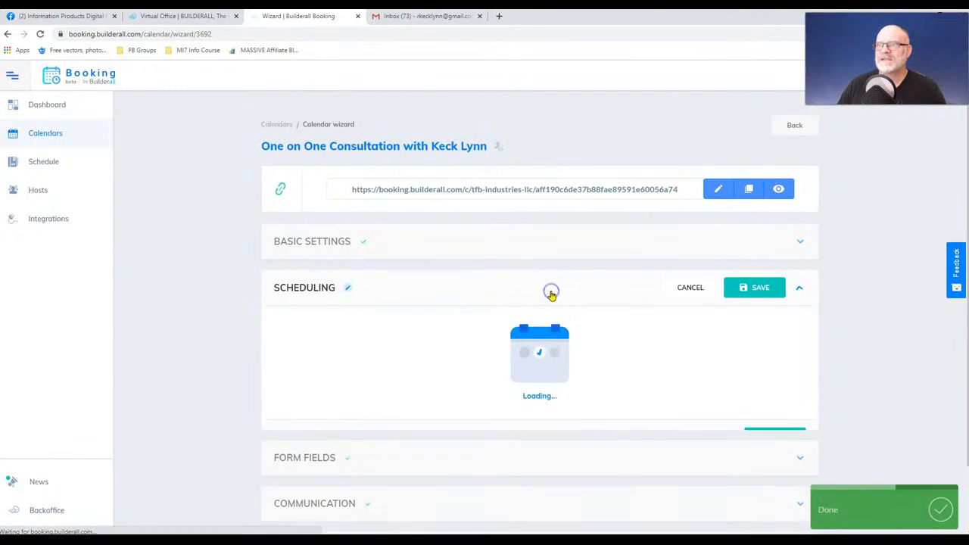
pyautogui.scroll(-3, 587, 344)
pyautogui.scroll(1, 582, 341)
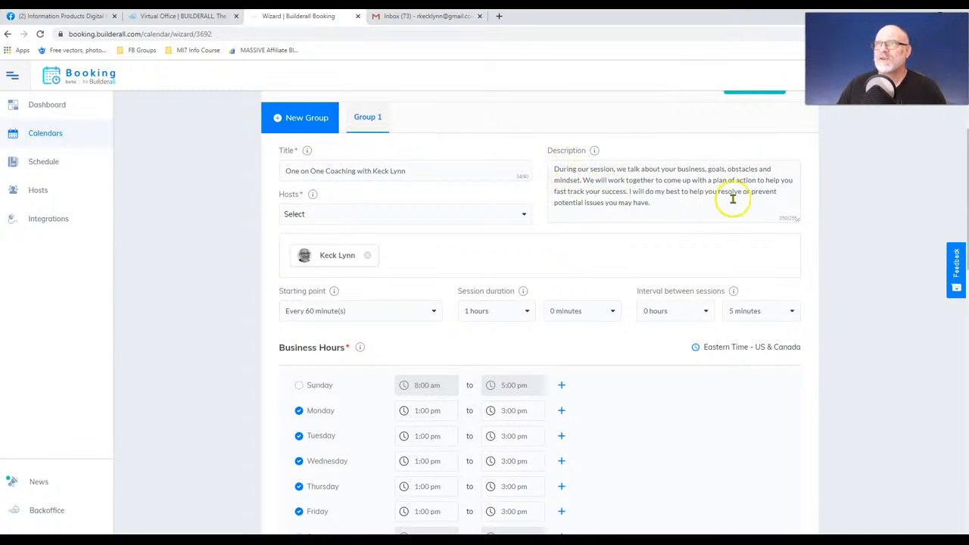
pyautogui.scroll(-2, 345, 198)
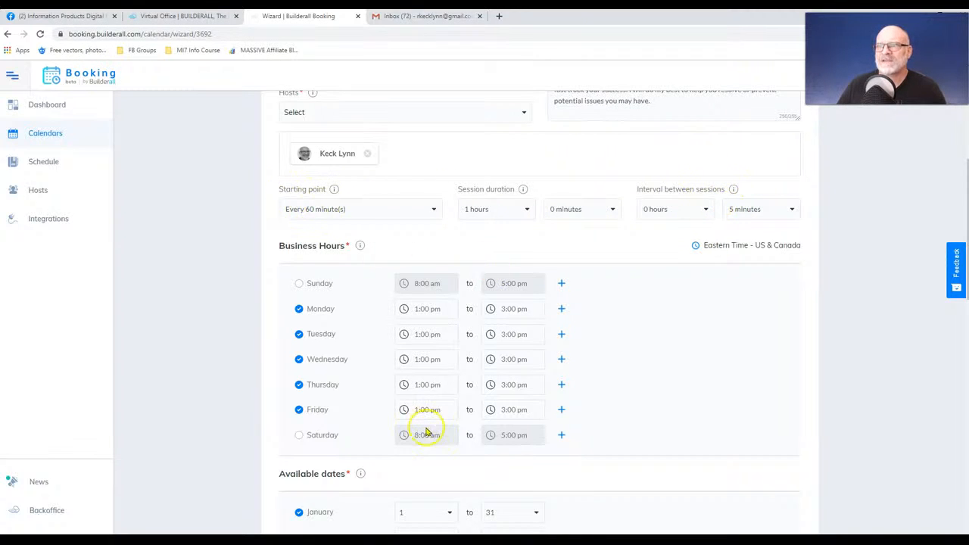
# - Disable Monday in the business hours, then enable it again
pyautogui.scroll(-1, 445, 394)
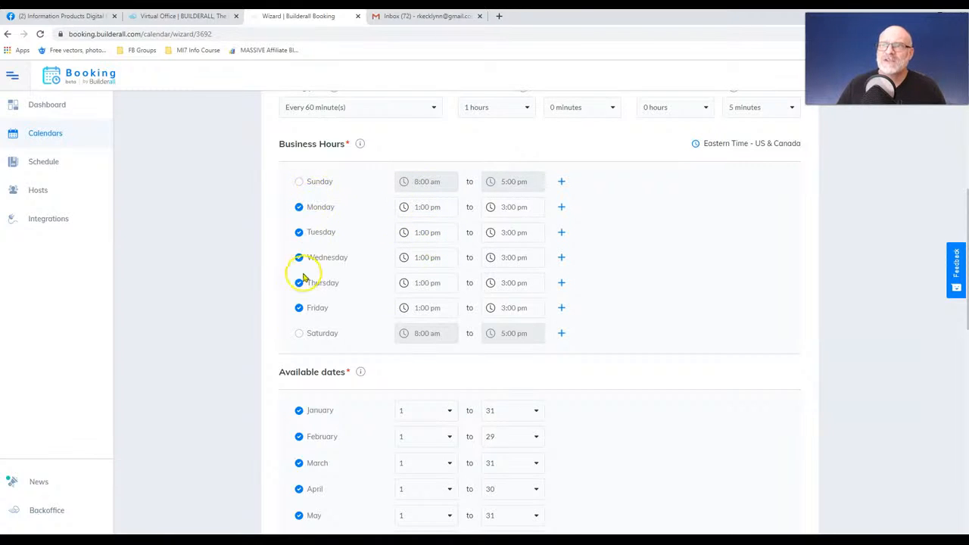
pyautogui.click(297, 206)
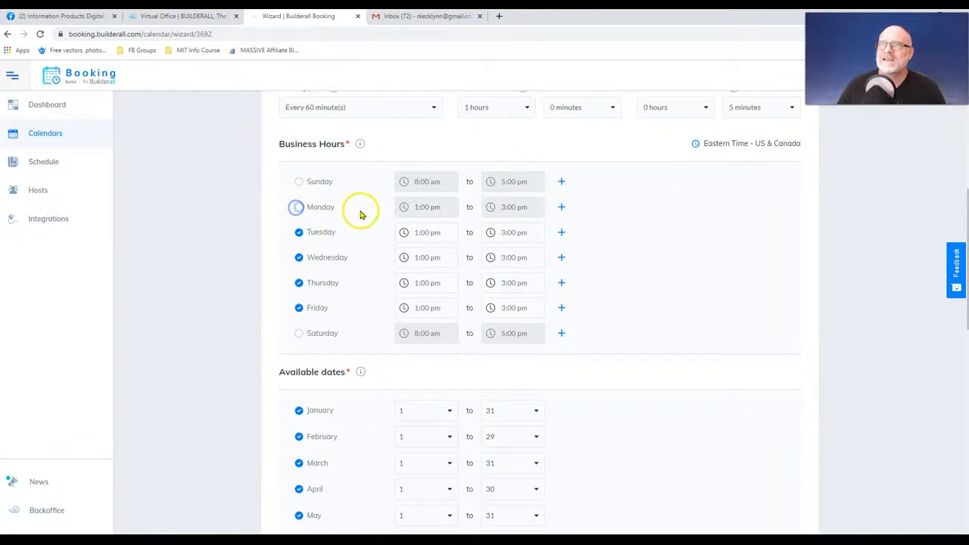
pyautogui.click(295, 207)
# - Examine the available dates and the session, availability, minimum antecedence and blocked date settings in Scheduling
pyautogui.scroll(-3, 492, 277)
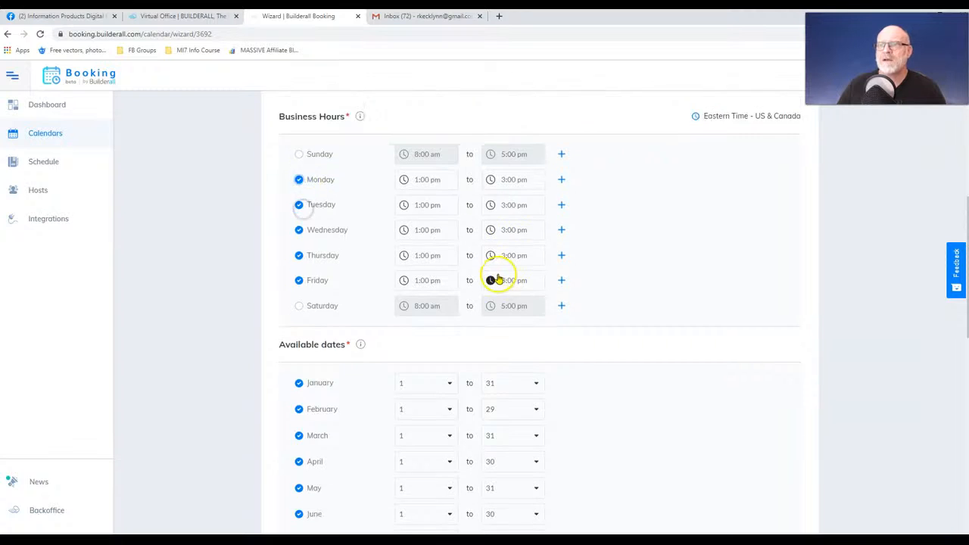
pyautogui.scroll(3, 390, 390)
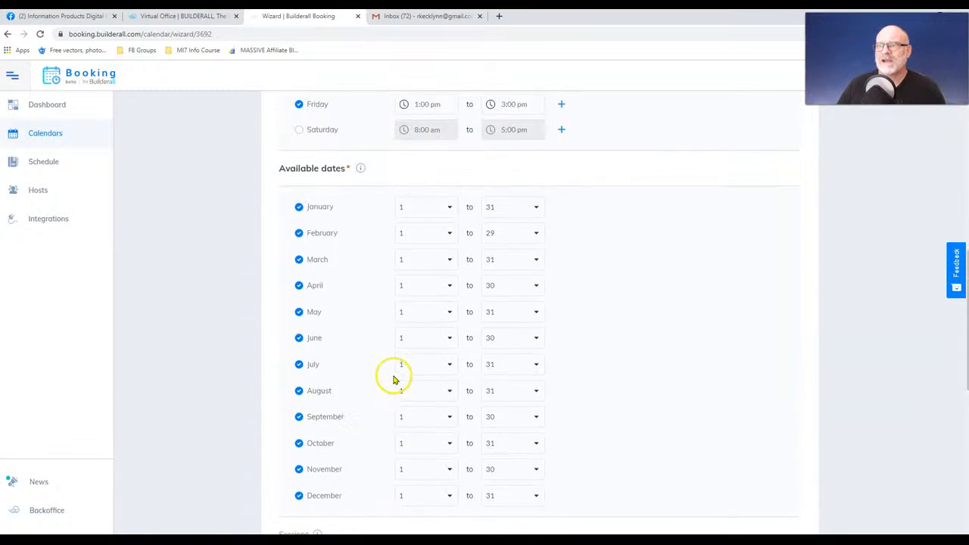
pyautogui.scroll(-5, 386, 359)
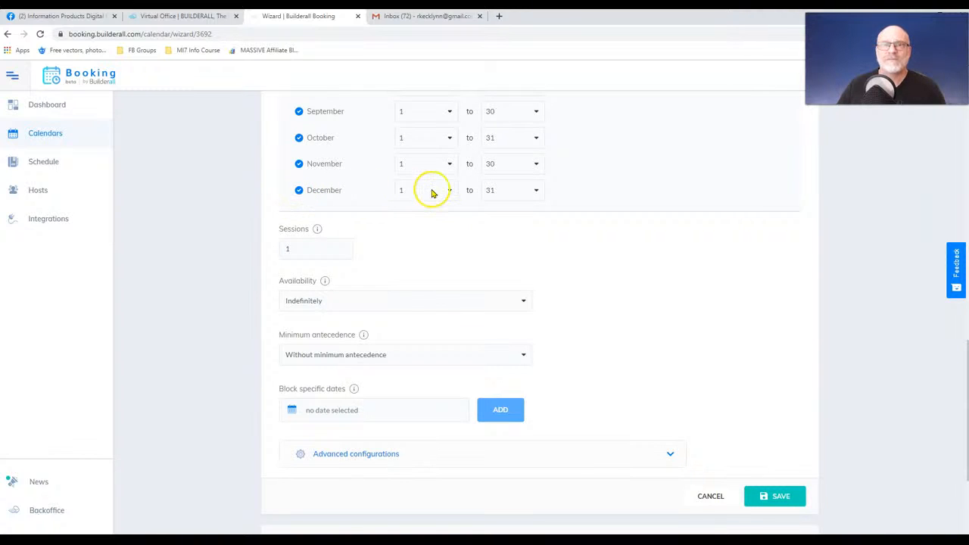
pyautogui.click(318, 230)
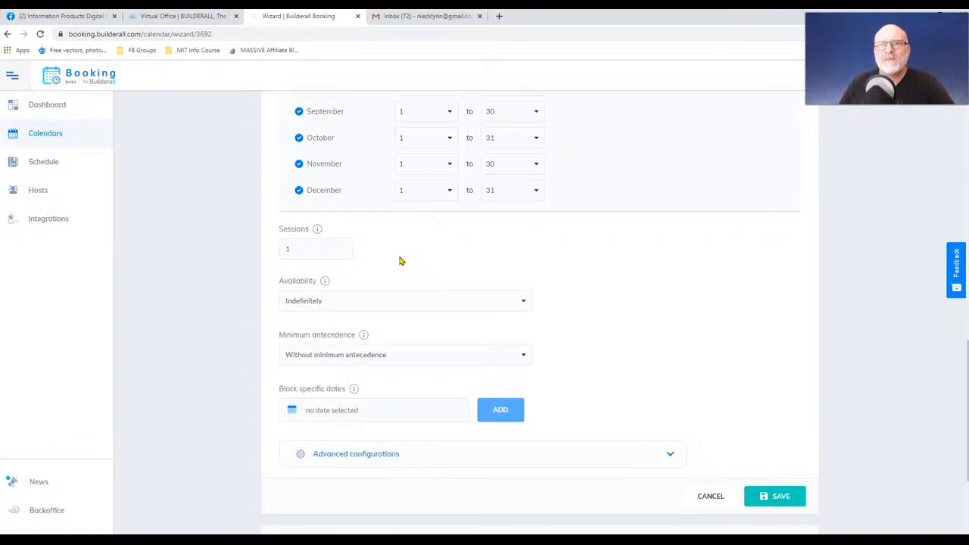
# - Raise the number of sessions to 2 to check the recurrence setting, then return it to 1
pyautogui.doubleClick(343, 250)
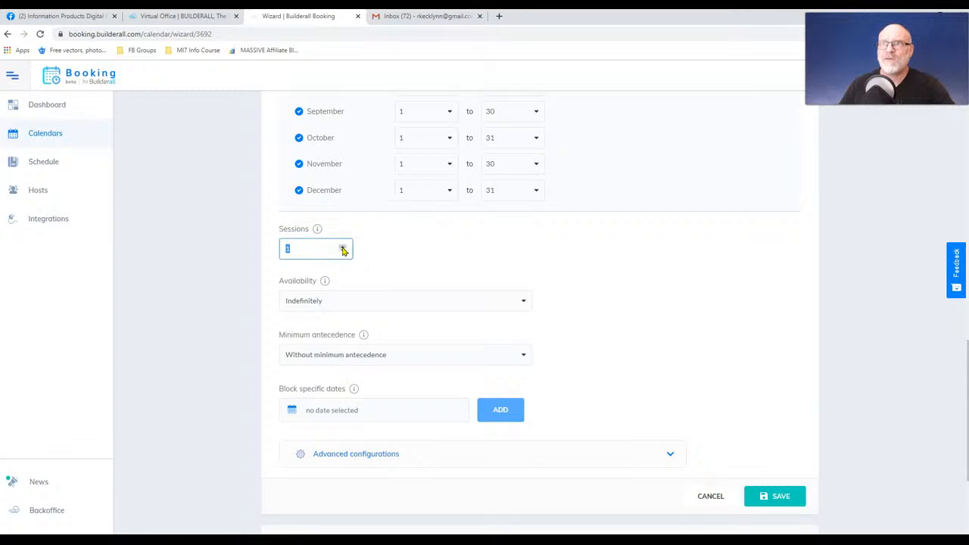
pyautogui.click(343, 249)
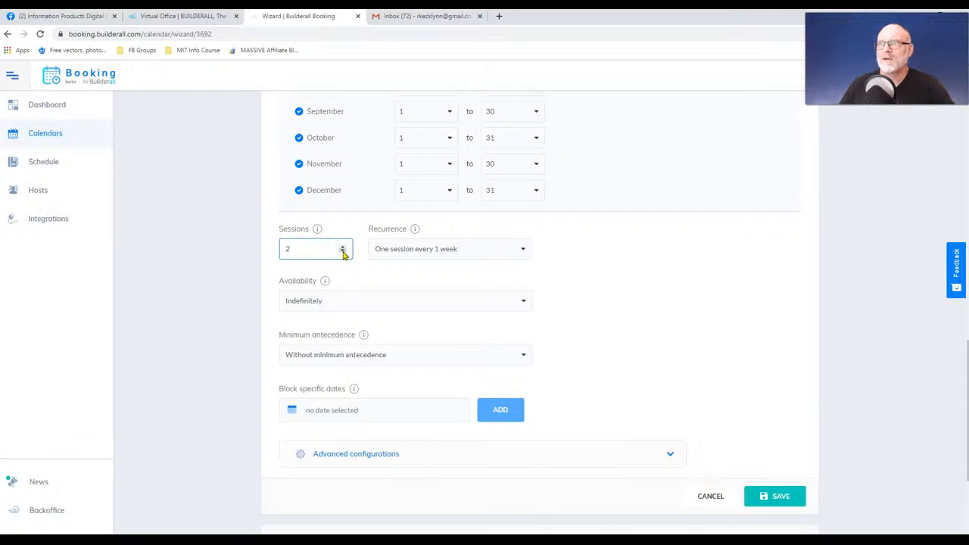
pyautogui.click(522, 251)
pyautogui.click(521, 251)
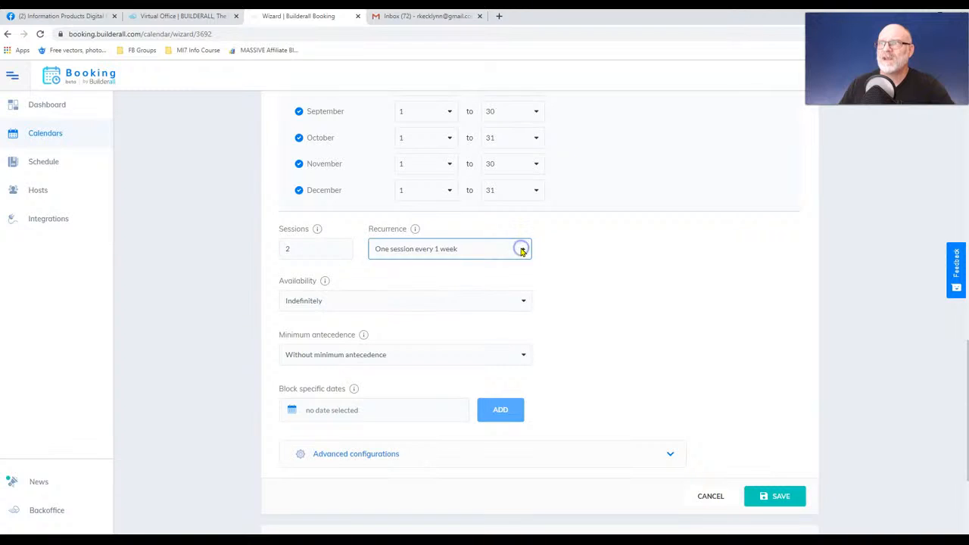
pyautogui.click(307, 252)
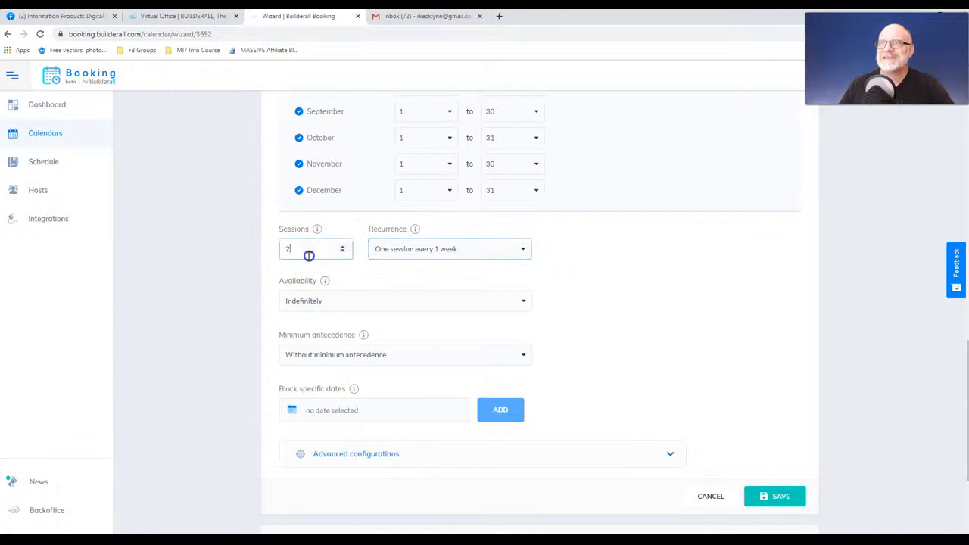
pyautogui.click(343, 252)
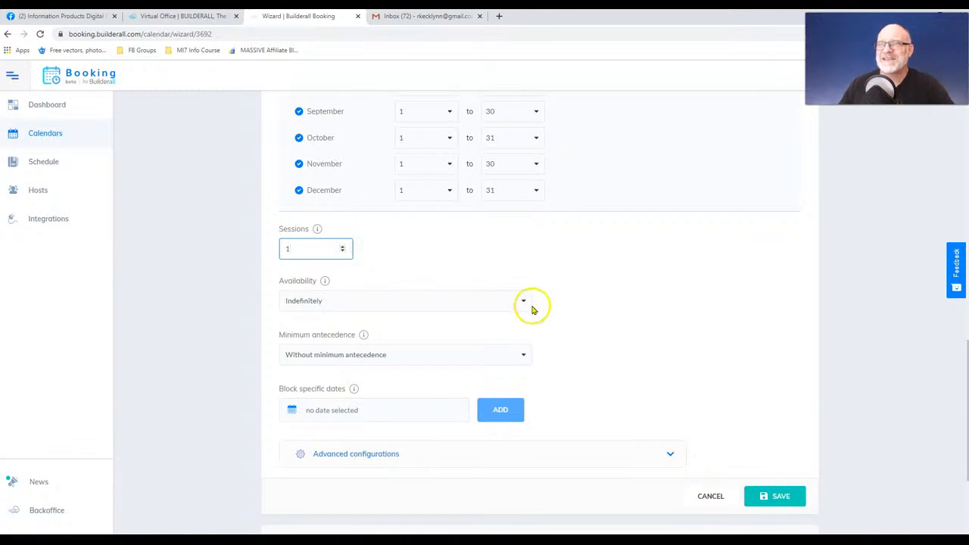
# - Examine the available options for Availability and Minimum antecedence, leaving both selections as they are
pyautogui.scroll(-1, 562, 322)
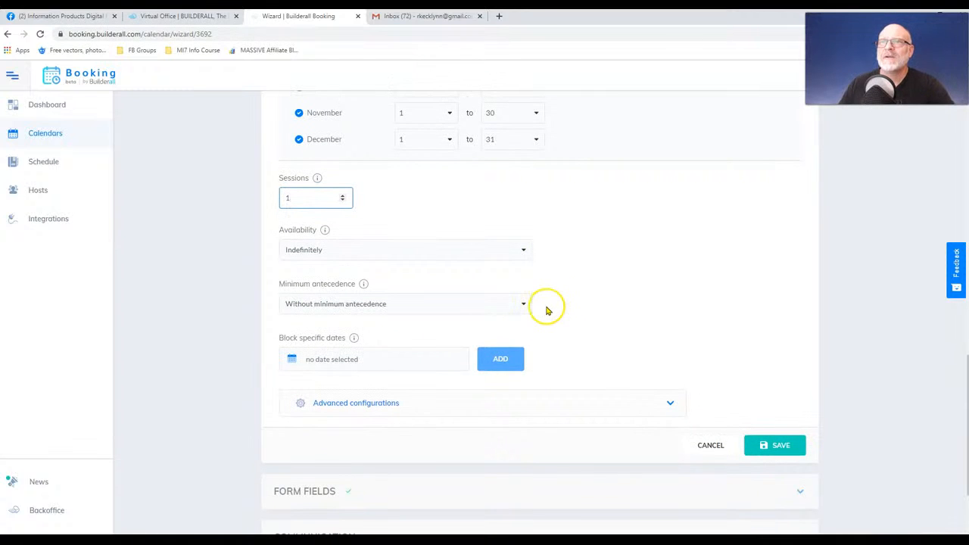
pyautogui.click(523, 250)
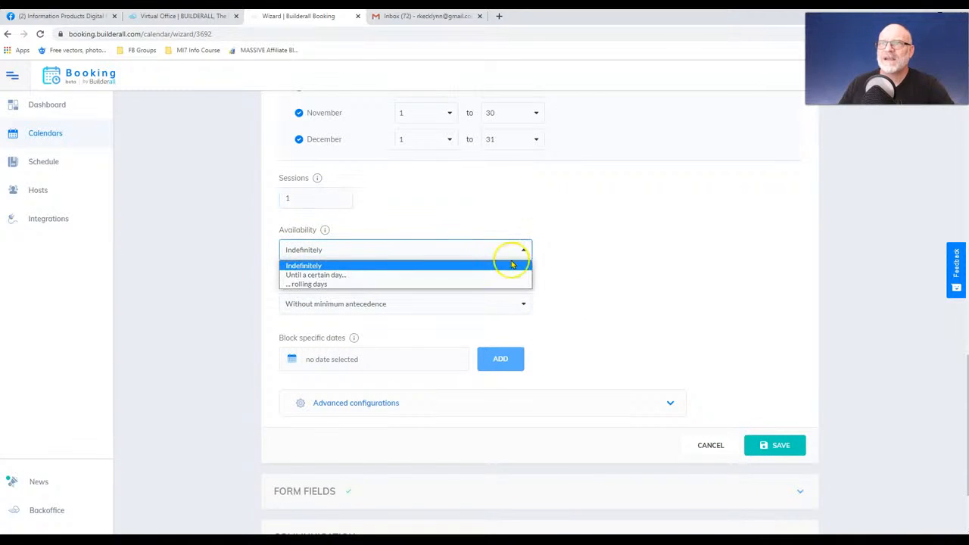
pyautogui.click(498, 248)
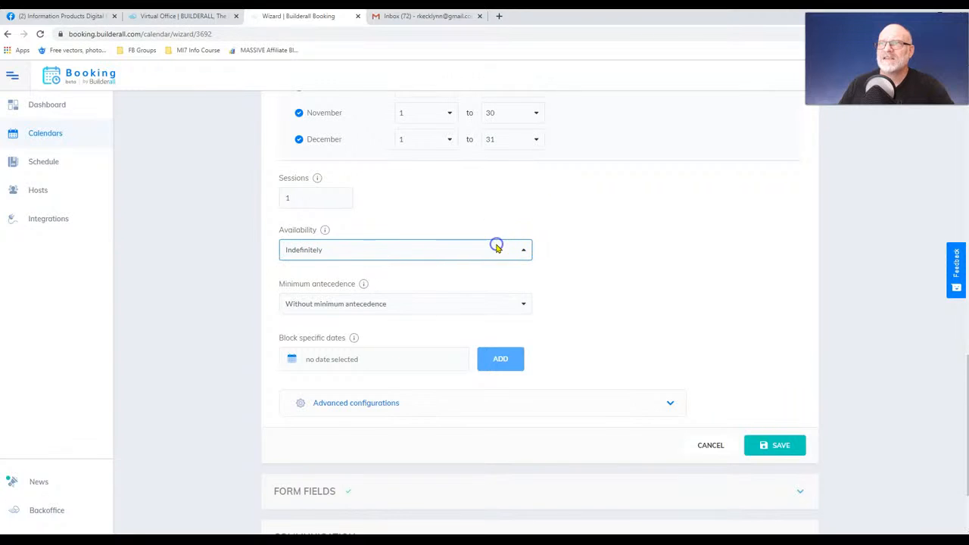
pyautogui.click(524, 306)
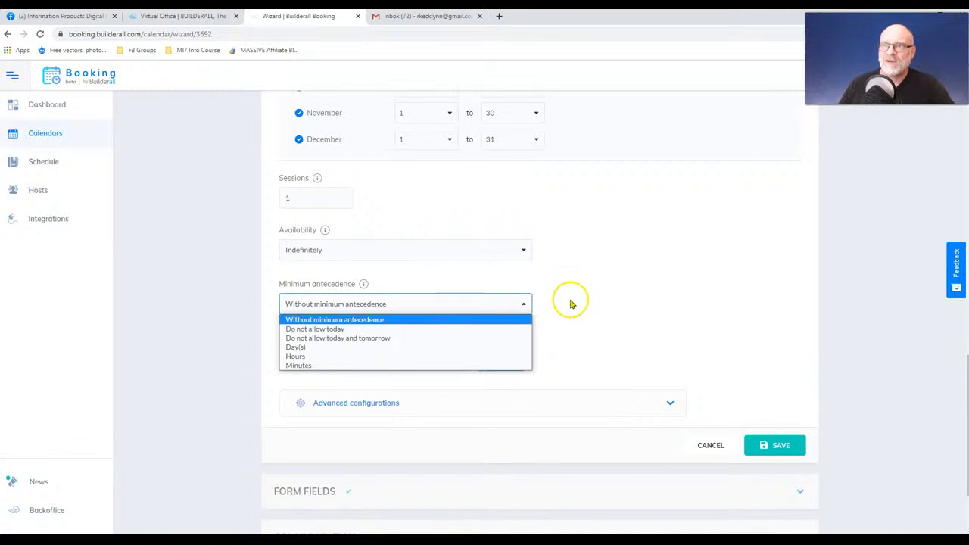
pyautogui.click(596, 311)
# - Expand Advanced configurations in Scheduling and examine the approval, cancellation, unavailable times and scheduling limit settings
pyautogui.scroll(-1, 449, 368)
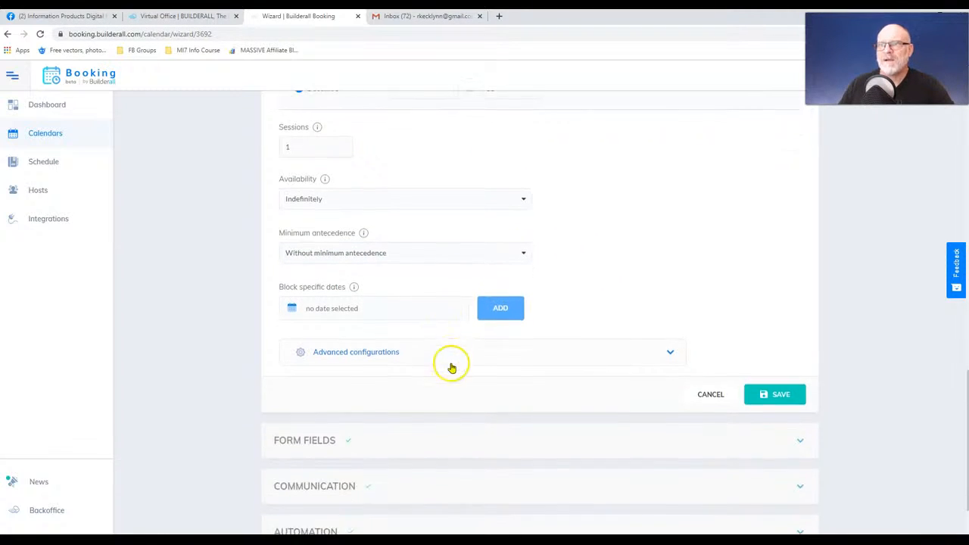
pyautogui.click(634, 301)
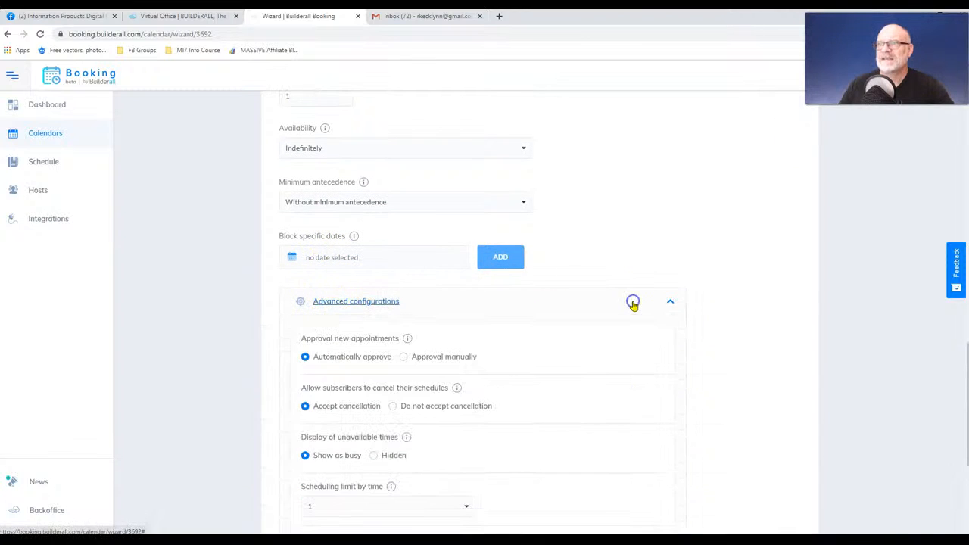
pyautogui.scroll(-1, 573, 338)
pyautogui.scroll(-2, 573, 340)
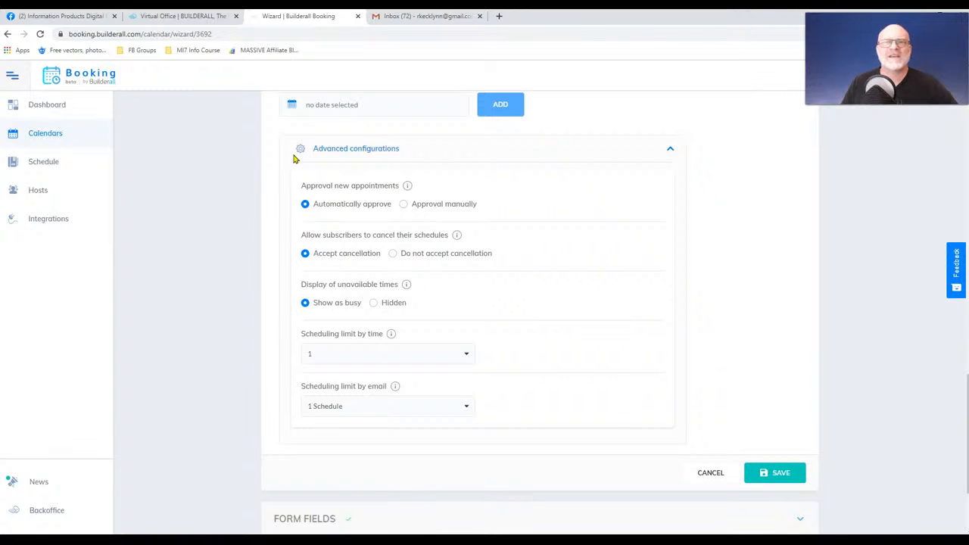
# - Switch approval of new appointments to manual, then return it to automatic approval
pyautogui.click(322, 199)
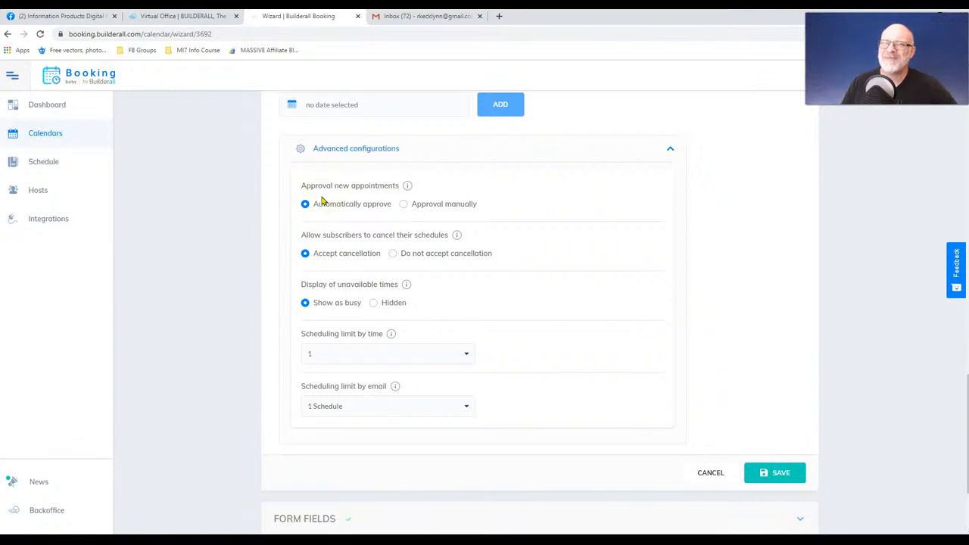
pyautogui.click(288, 245)
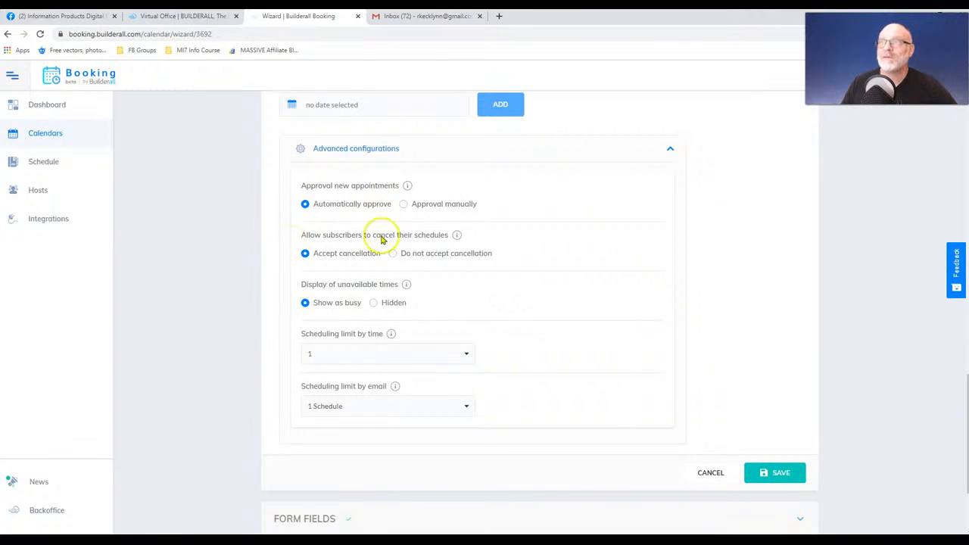
pyautogui.click(404, 205)
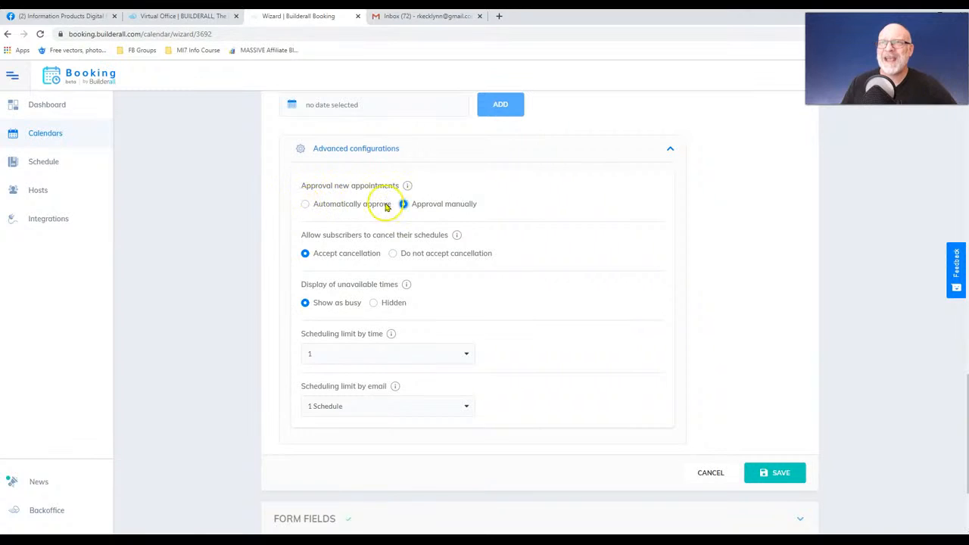
pyautogui.click(305, 206)
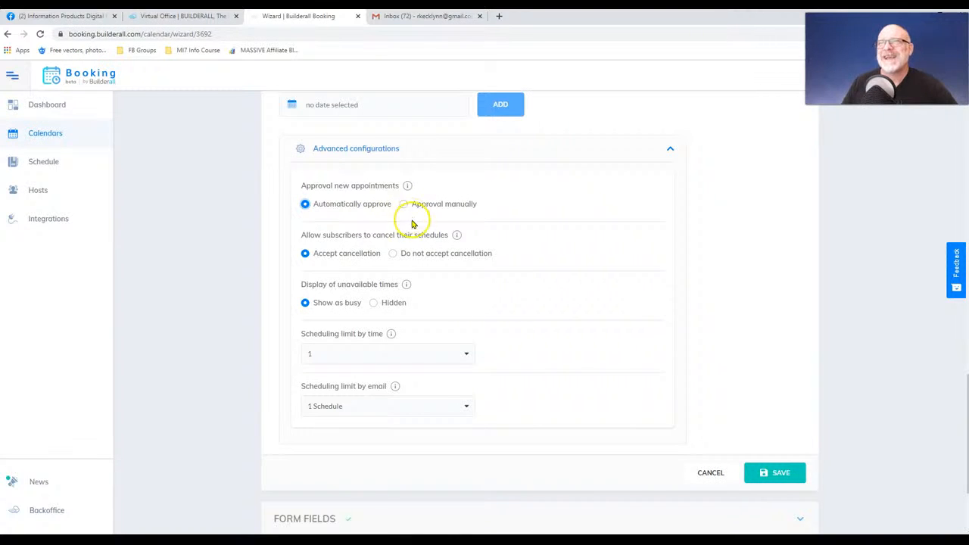
# - Read the help explanations for the display of unavailable times and the scheduling limit by time
pyautogui.scroll(-1, 411, 222)
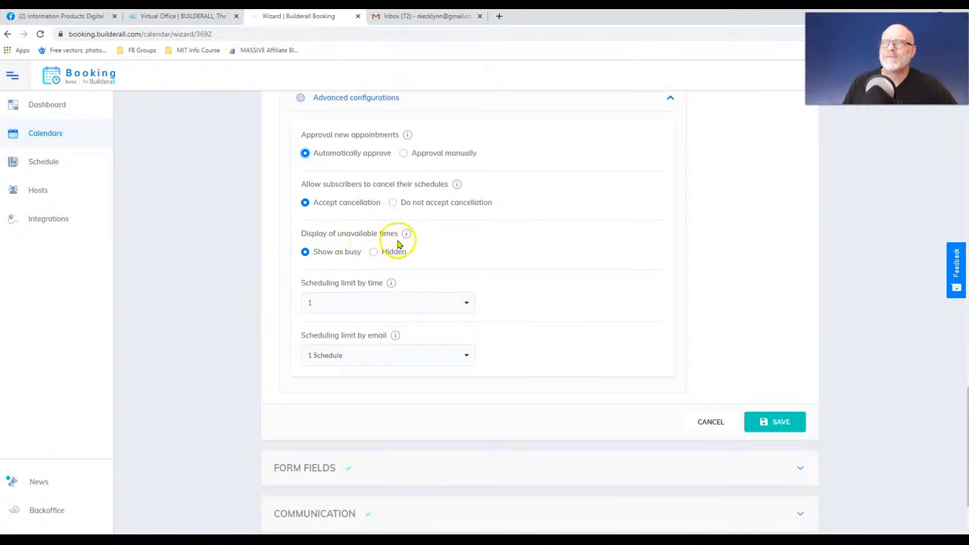
pyautogui.moveTo(406, 235)
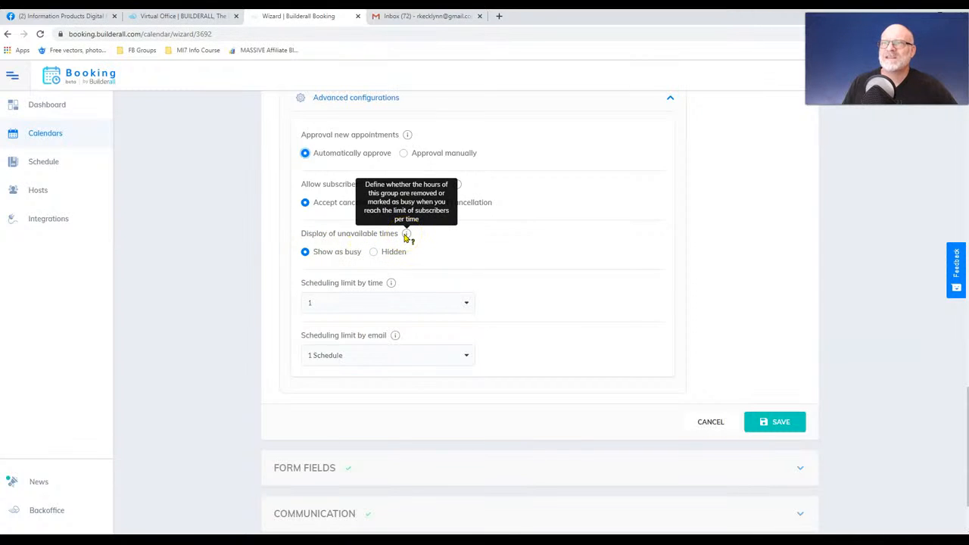
pyautogui.click(390, 284)
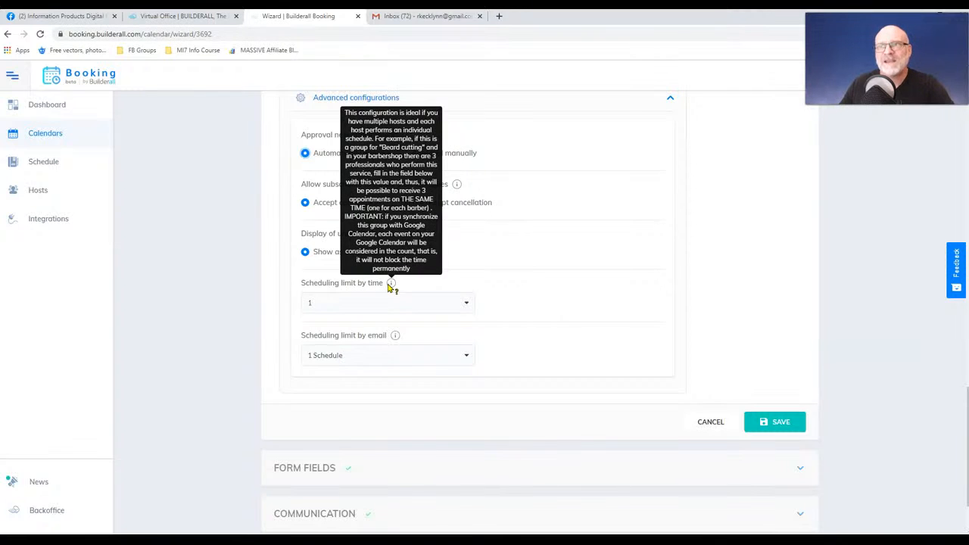
# - Set the scheduling limit by time to 3, then return it to 1
pyautogui.click(465, 303)
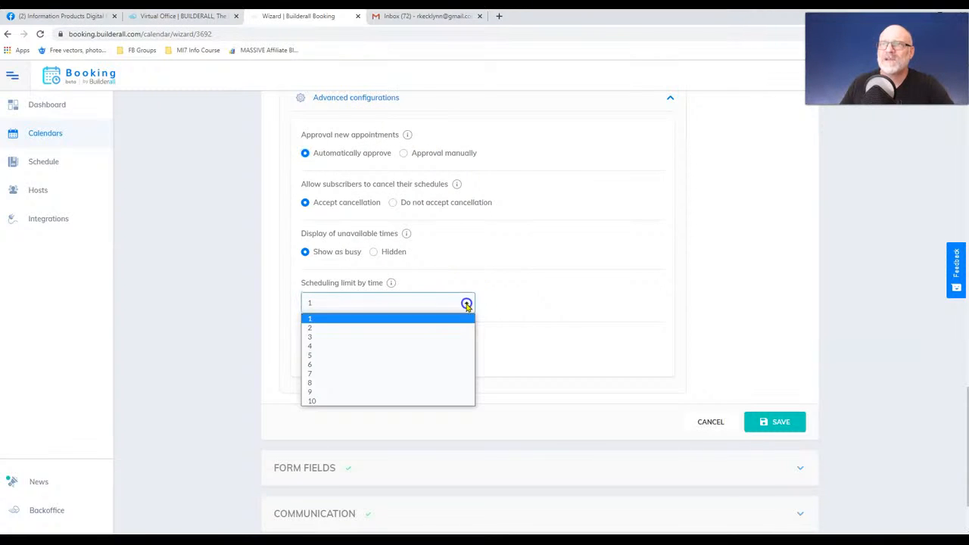
pyautogui.click(448, 336)
pyautogui.click(465, 304)
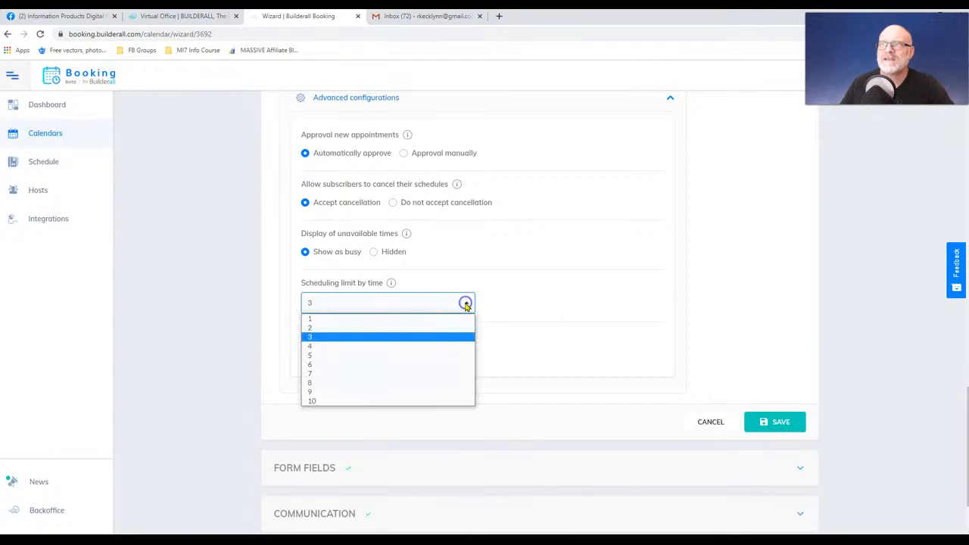
pyautogui.click(460, 319)
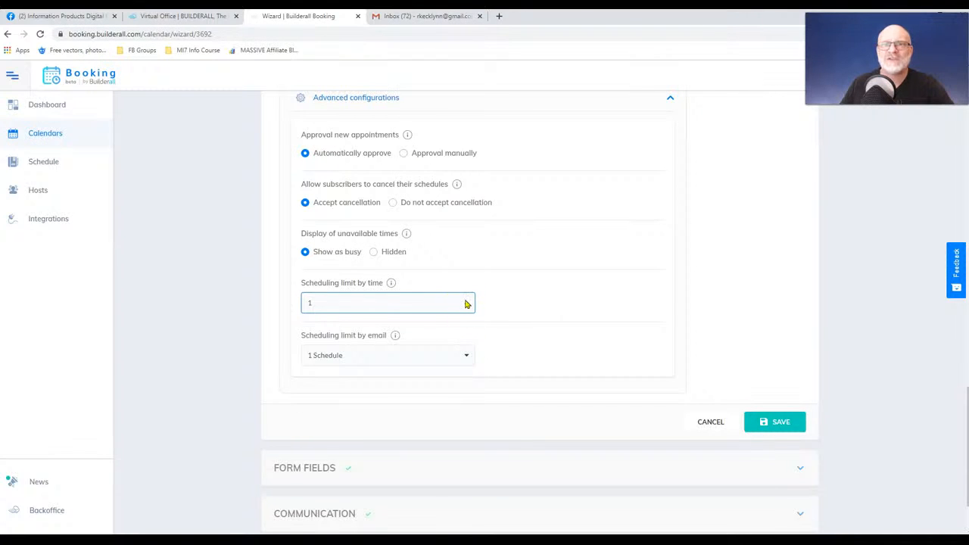
# - Choose 1 Schedule as the scheduling limit by email and close the Scheduling section
pyautogui.click(467, 358)
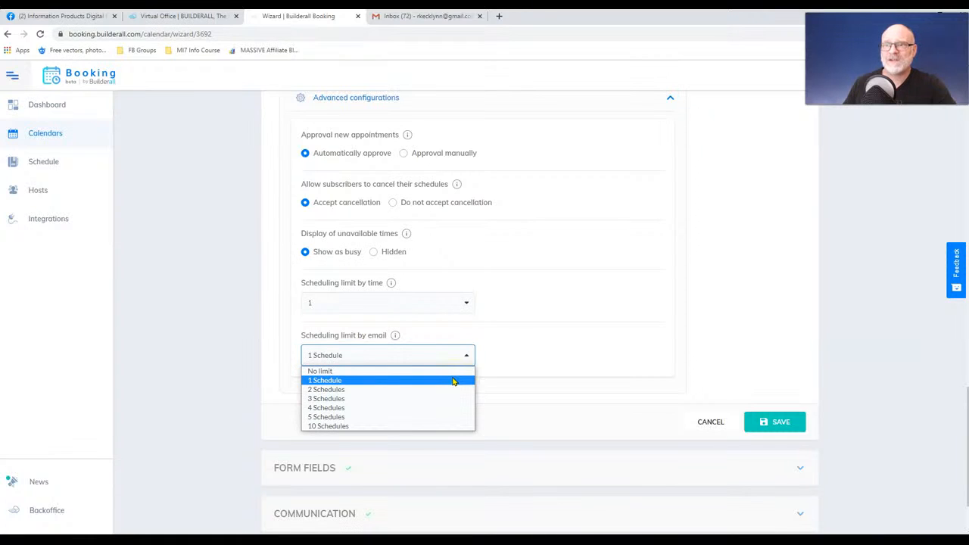
pyautogui.click(453, 381)
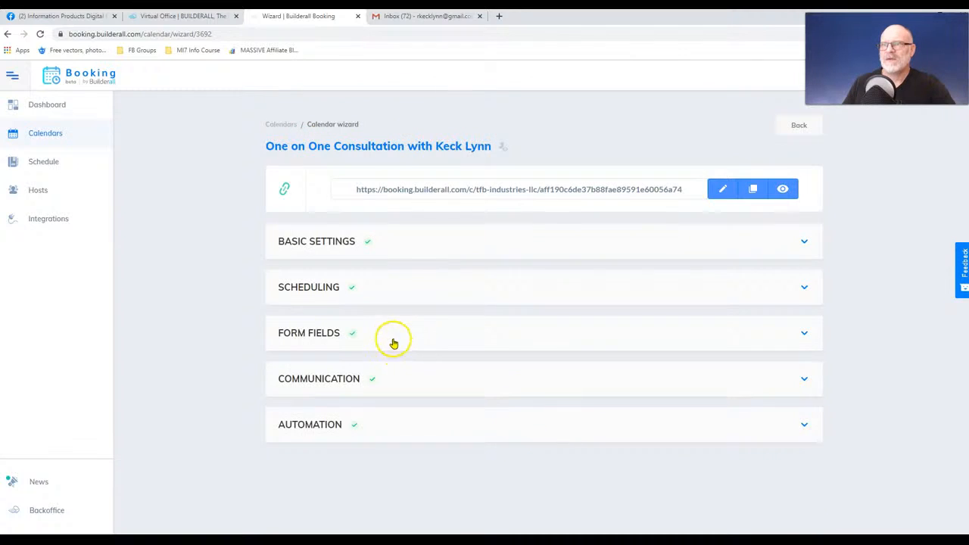
# - Expand the Form Fields section and examine the information customers are asked for when scheduling
pyautogui.click(393, 343)
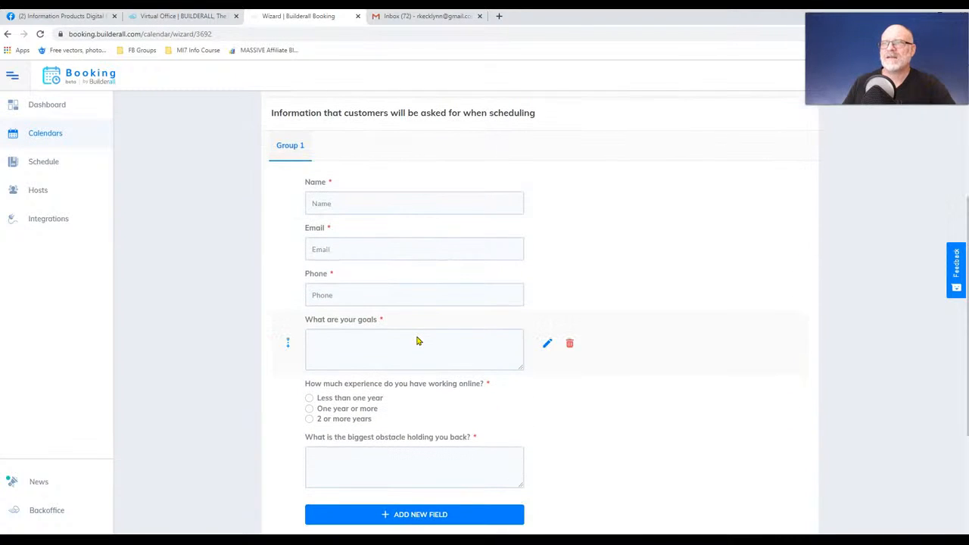
pyautogui.scroll(-2, 502, 333)
pyautogui.scroll(3, 502, 333)
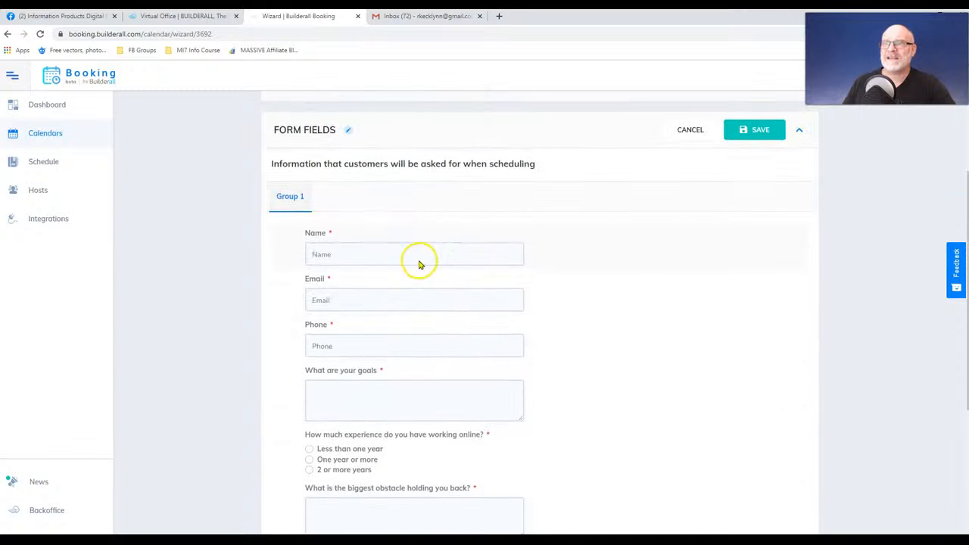
pyautogui.scroll(-2, 396, 335)
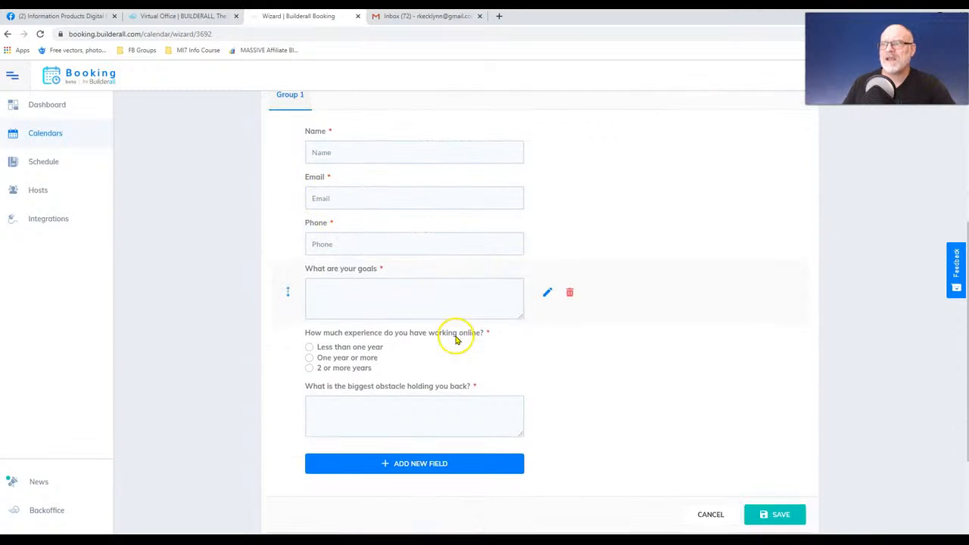
# - Start a new form field to examine its response types, then cancel without adding it
pyautogui.click(401, 466)
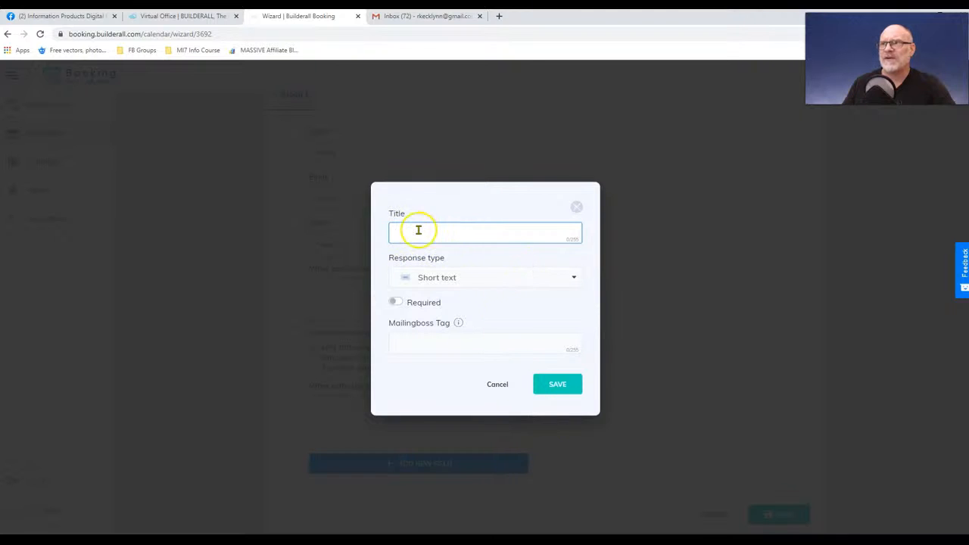
pyautogui.click(572, 278)
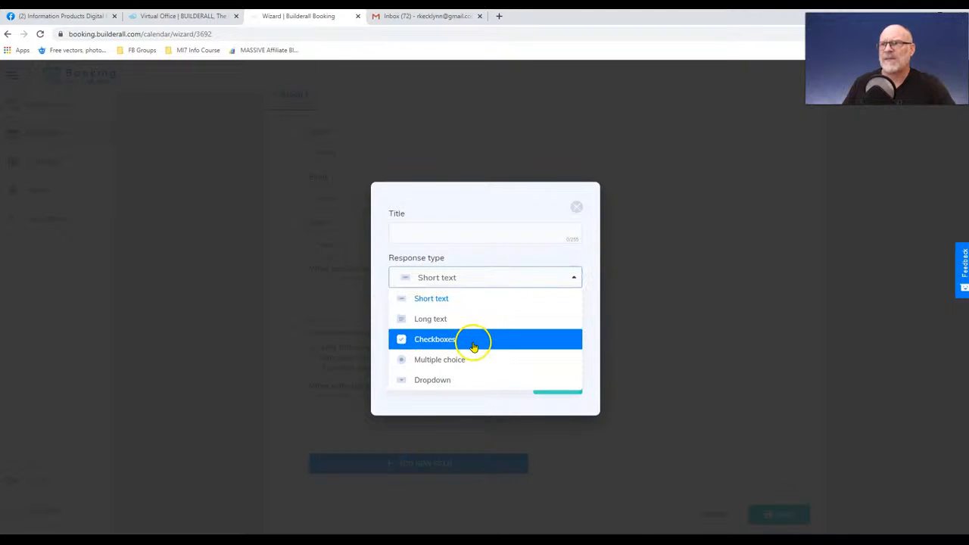
pyautogui.click(574, 206)
pyautogui.click(492, 386)
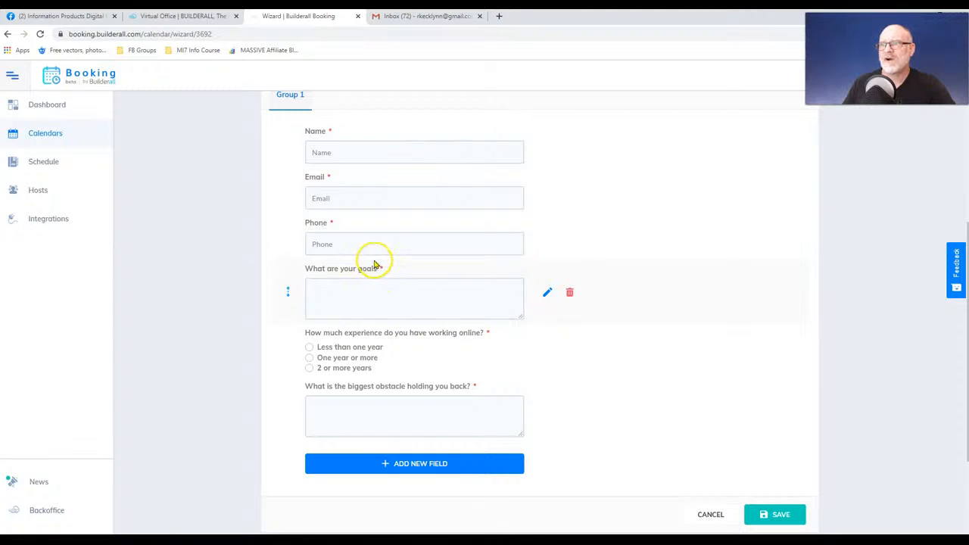
# - Review Group 1's custom questions about goals, online work experience and the biggest obstacle in the customer form
pyautogui.scroll(-2, 421, 285)
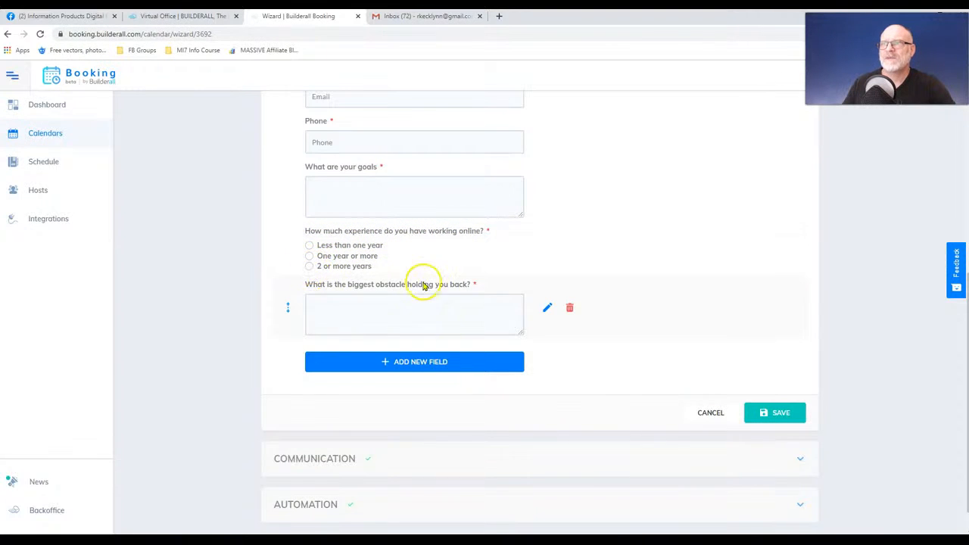
pyautogui.scroll(2, 580, 310)
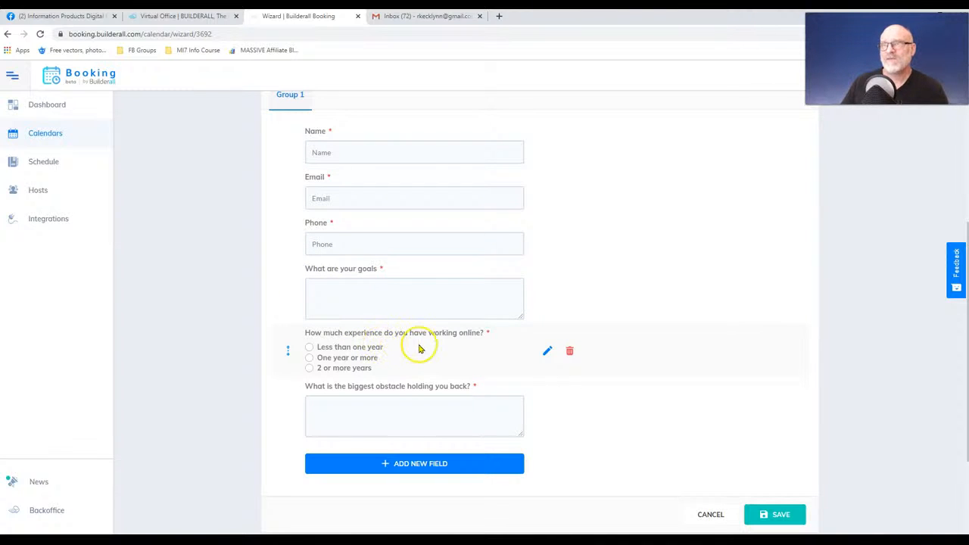
pyautogui.scroll(2, 538, 340)
pyautogui.scroll(-2, 538, 340)
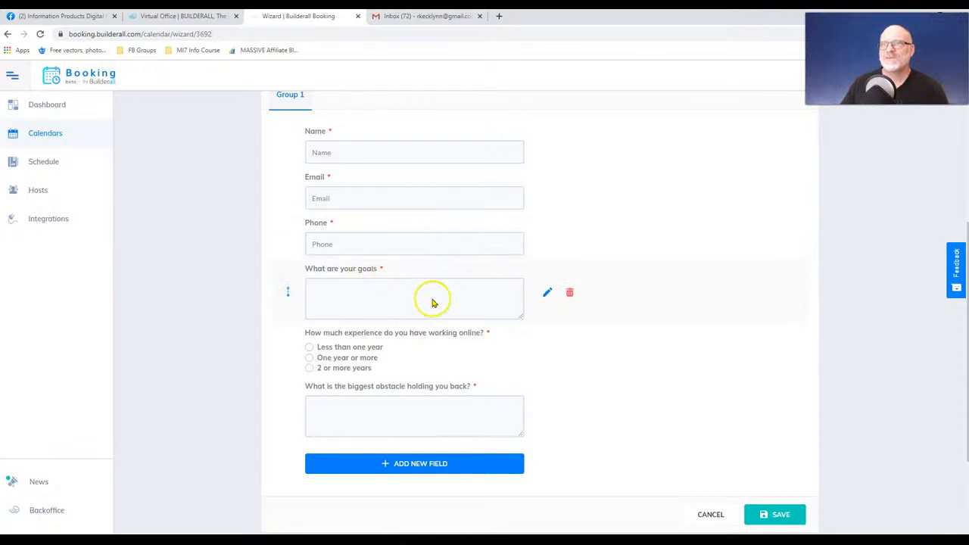
pyautogui.scroll(-1, 432, 303)
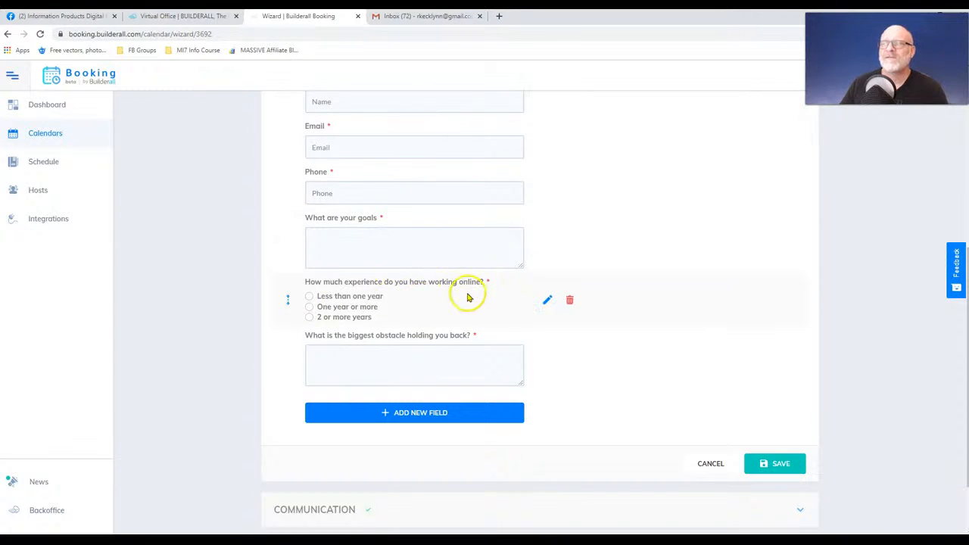
pyautogui.scroll(-1, 530, 333)
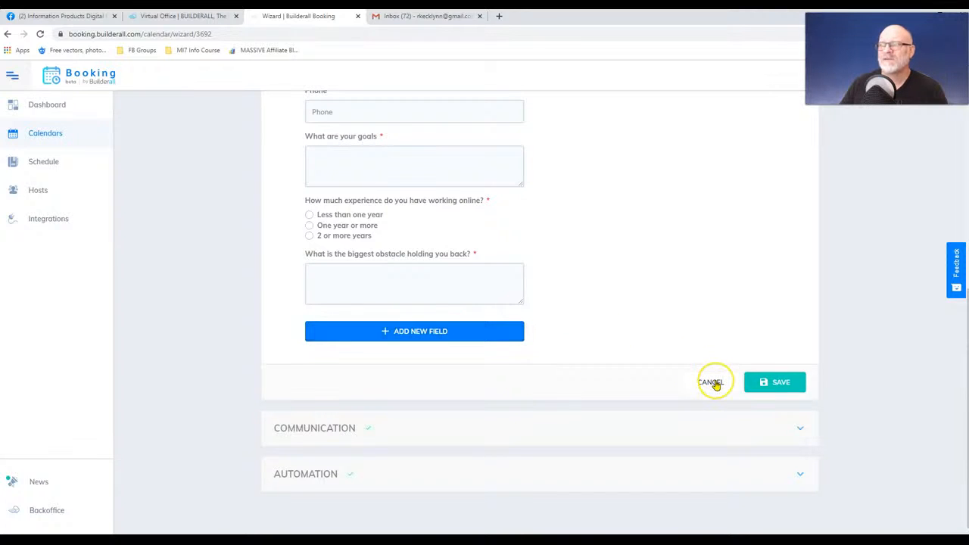
# - Close the Form Fields section without saving and examine the confirmation and reminder settings in the Communication section
pyautogui.click(712, 382)
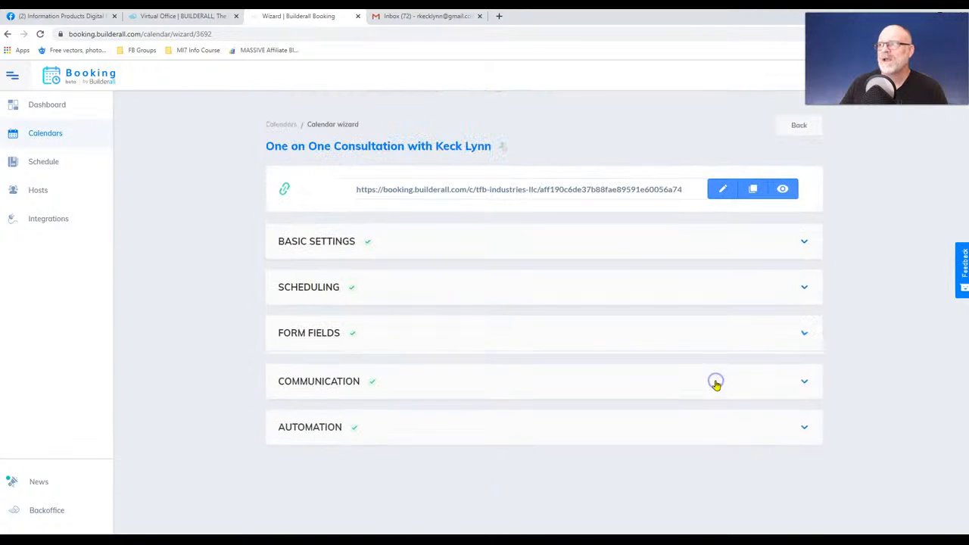
pyautogui.click(512, 374)
pyautogui.scroll(-4, 513, 379)
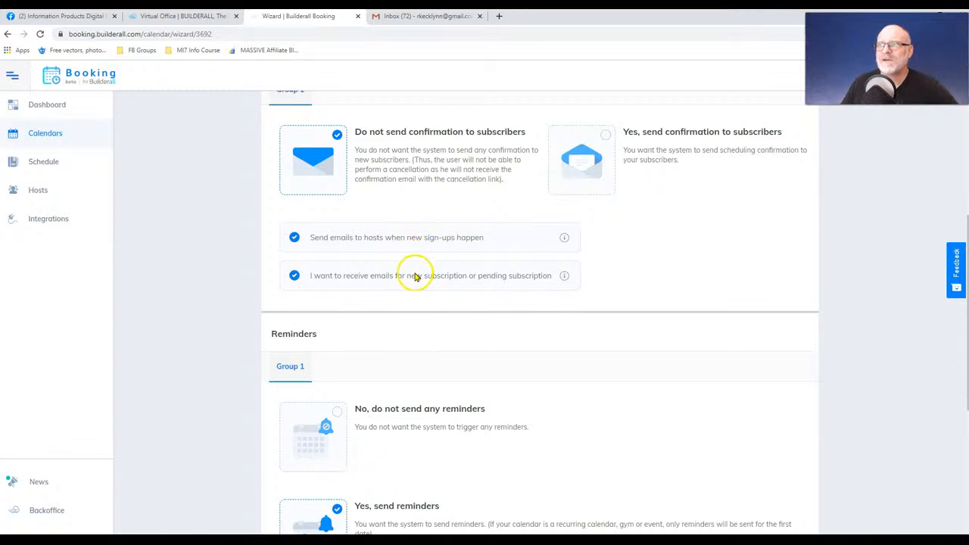
pyautogui.scroll(-2, 411, 282)
pyautogui.scroll(-2, 411, 281)
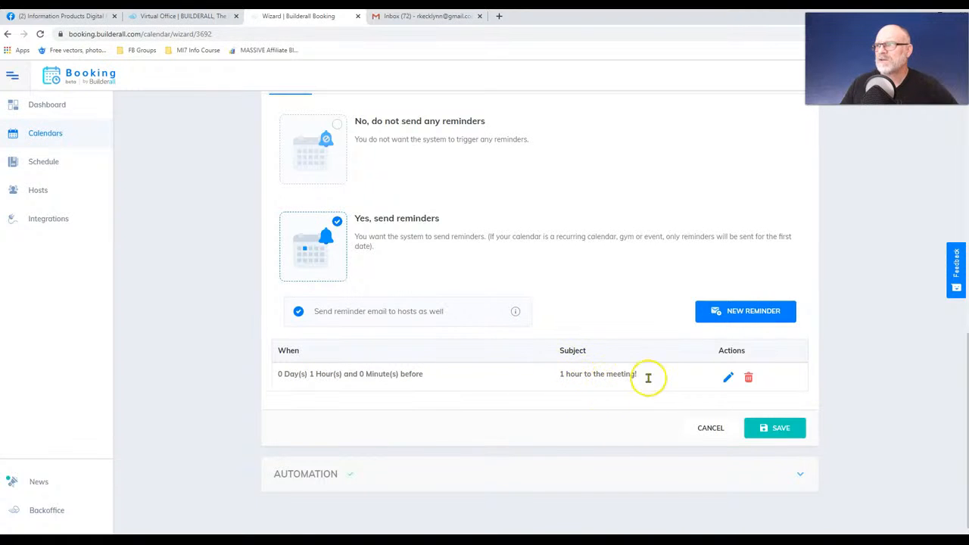
# - Add a second reminder to inspect its notification editor, remove that duplicate reminder and close the Communication section without saving
pyautogui.click(727, 319)
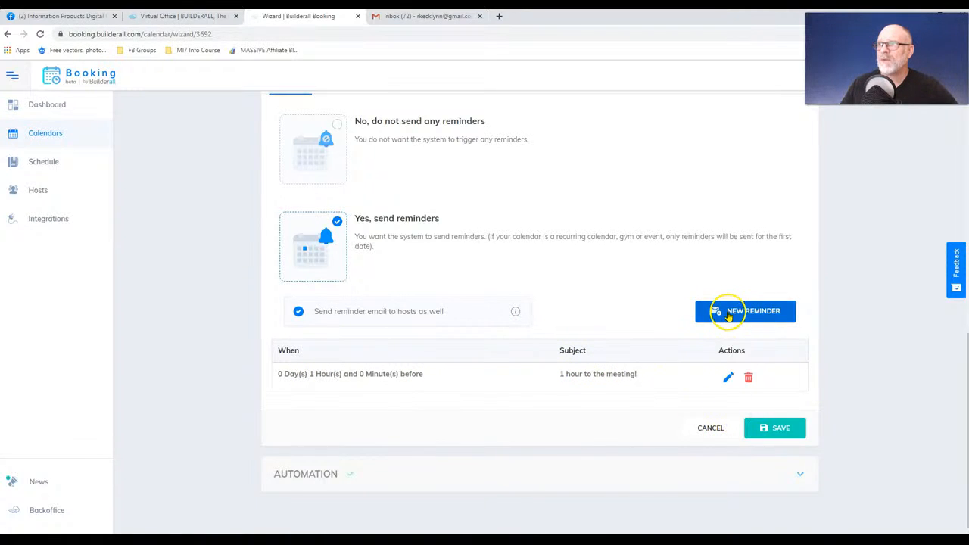
pyautogui.click(729, 406)
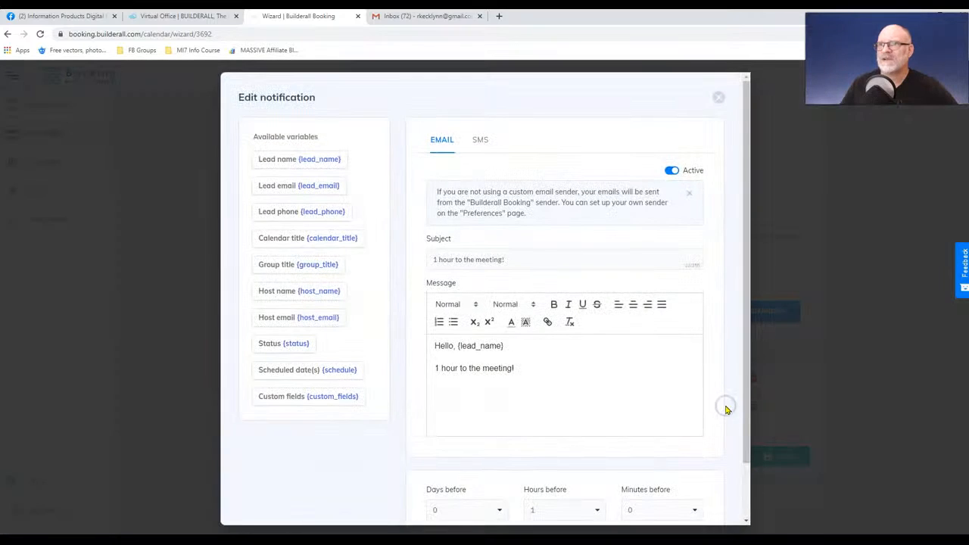
pyautogui.click(718, 97)
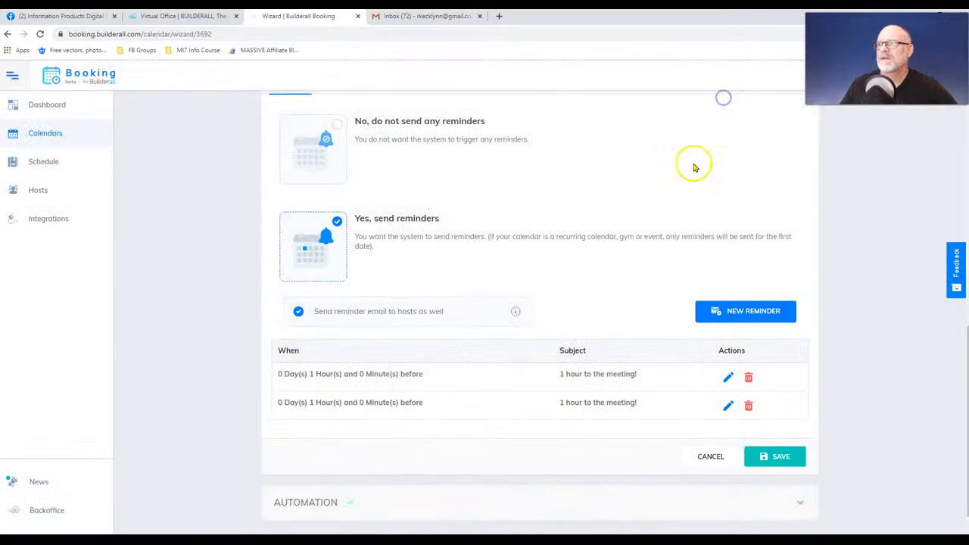
pyautogui.click(748, 406)
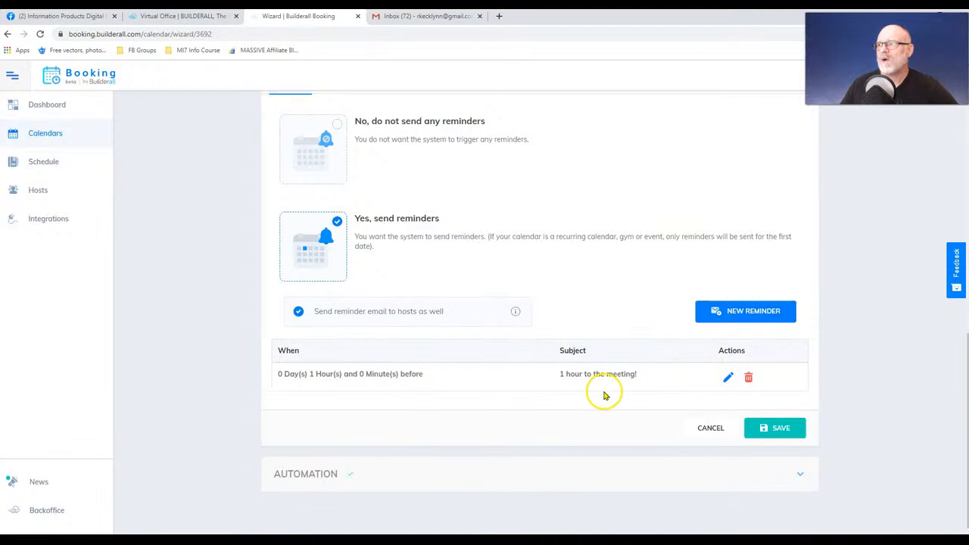
pyautogui.click(748, 430)
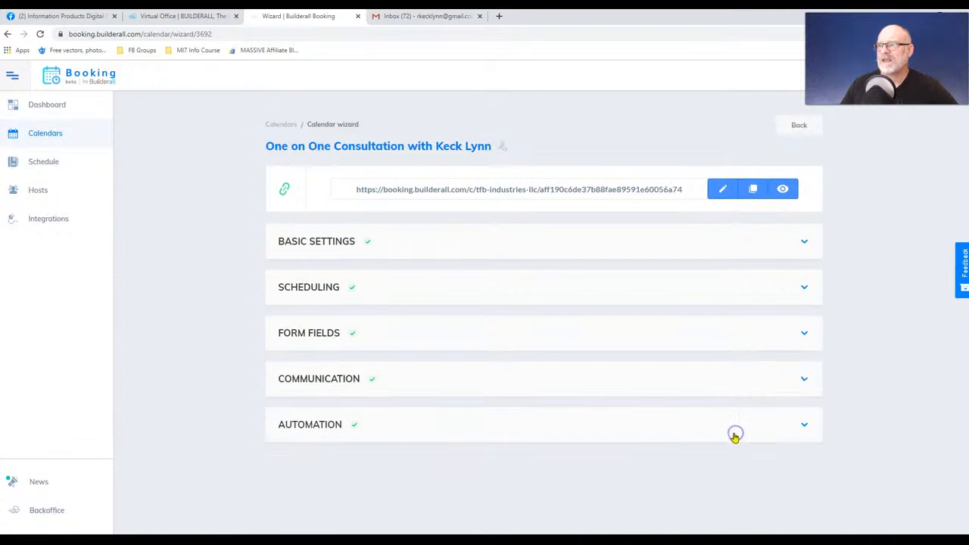
# - Expand the Automation section and examine Group 1's Google Calendar sync option with its account and calendar choices
pyautogui.click(674, 429)
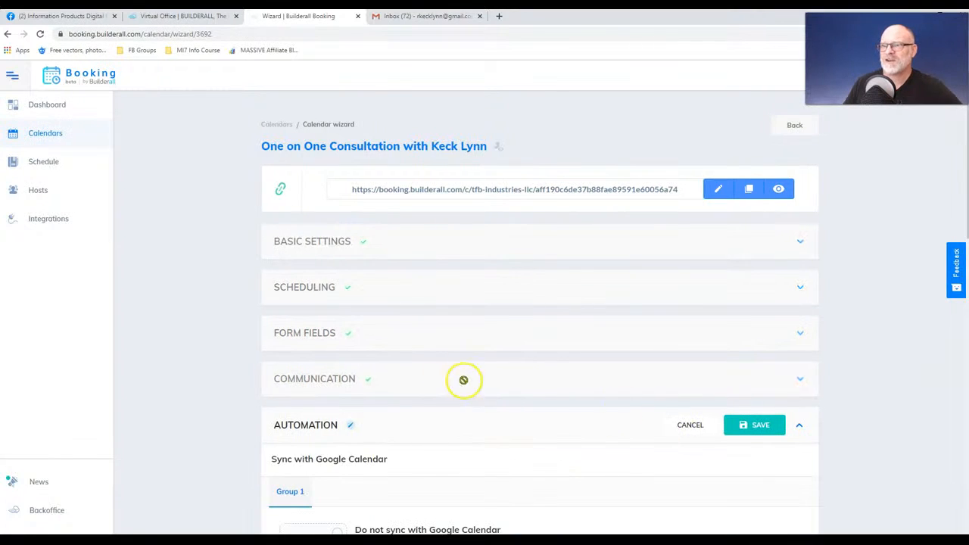
pyautogui.scroll(-2, 256, 393)
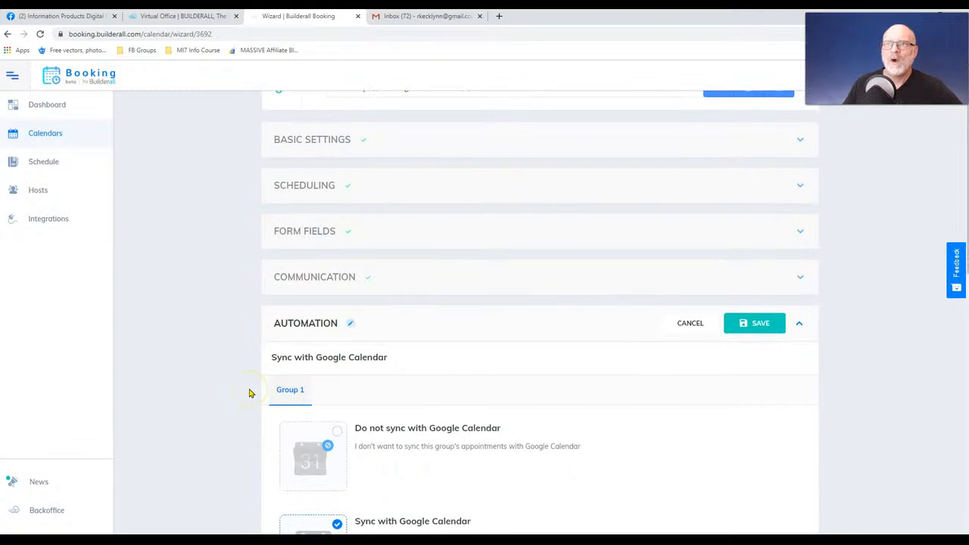
pyautogui.scroll(-4, 246, 392)
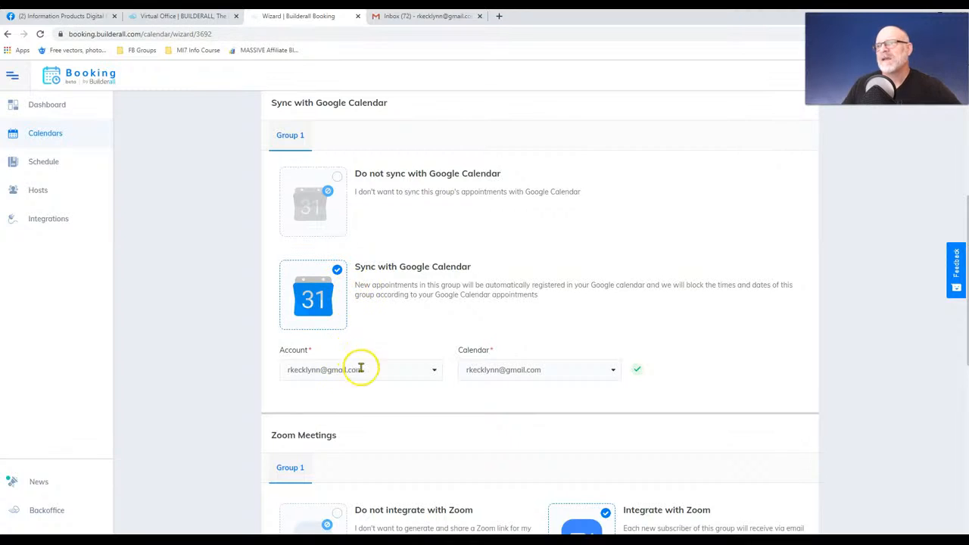
pyautogui.scroll(-1, 421, 371)
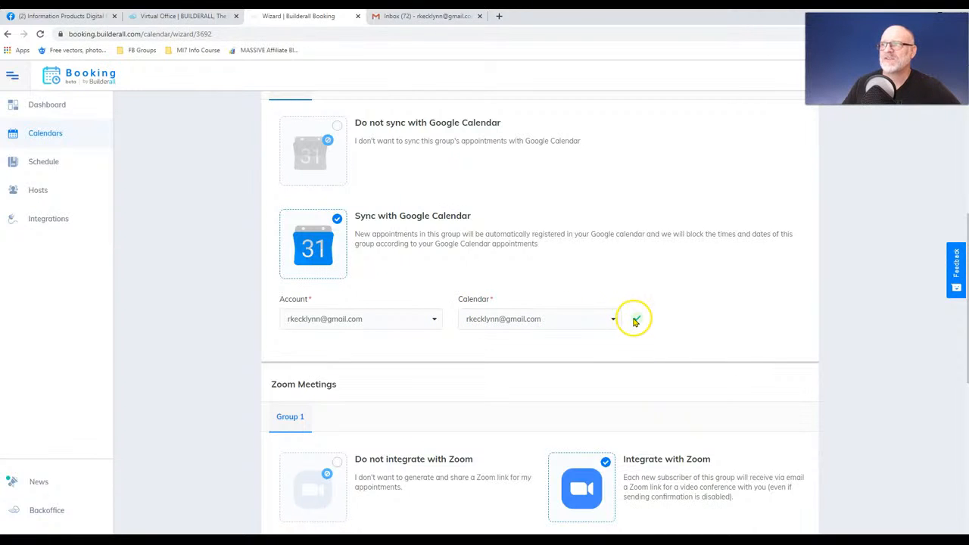
pyautogui.scroll(-1, 659, 311)
pyautogui.scroll(3, 659, 312)
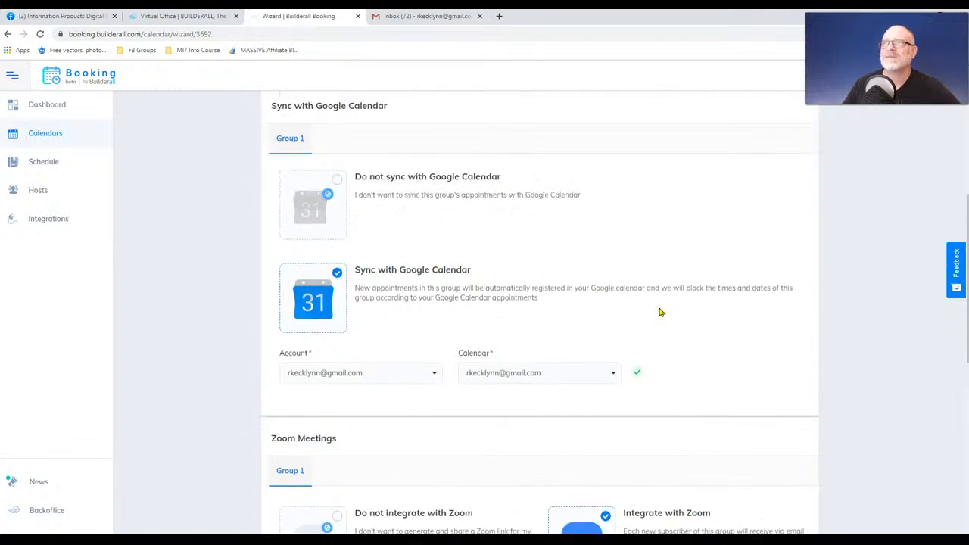
# - Examine the Zoom Meetings integration and the list subscription options, and close the Automation section without saving
pyautogui.scroll(-4, 660, 311)
pyautogui.scroll(-1, 659, 312)
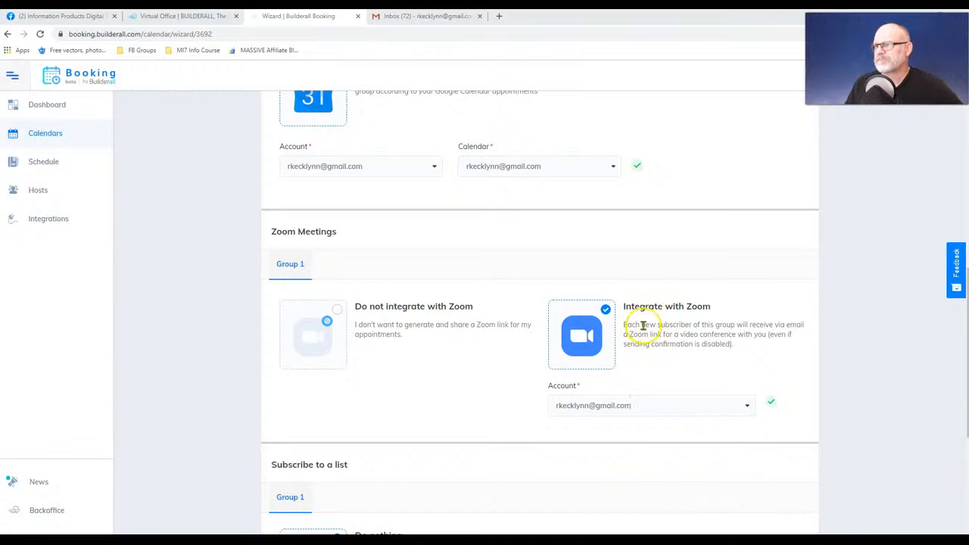
pyautogui.scroll(-1, 667, 368)
pyautogui.scroll(-5, 665, 365)
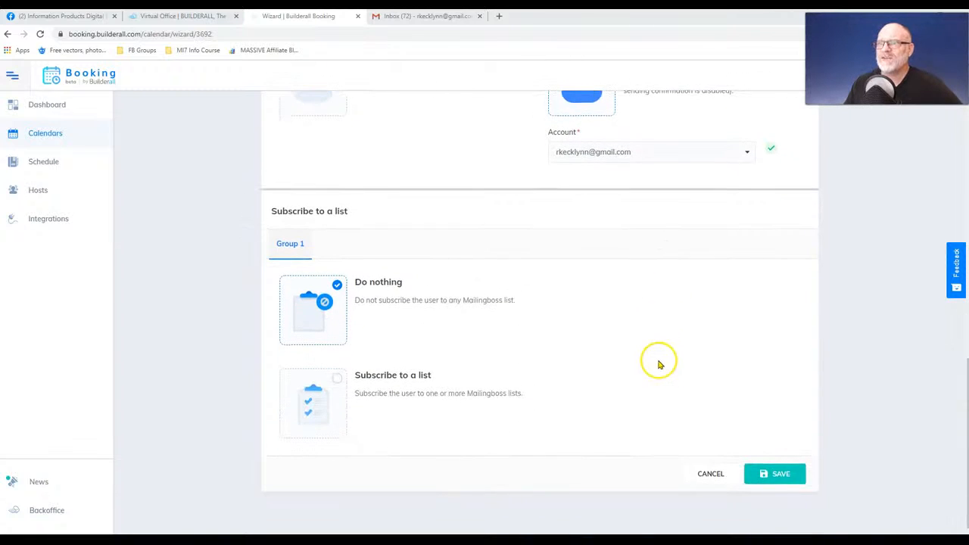
pyautogui.click(715, 478)
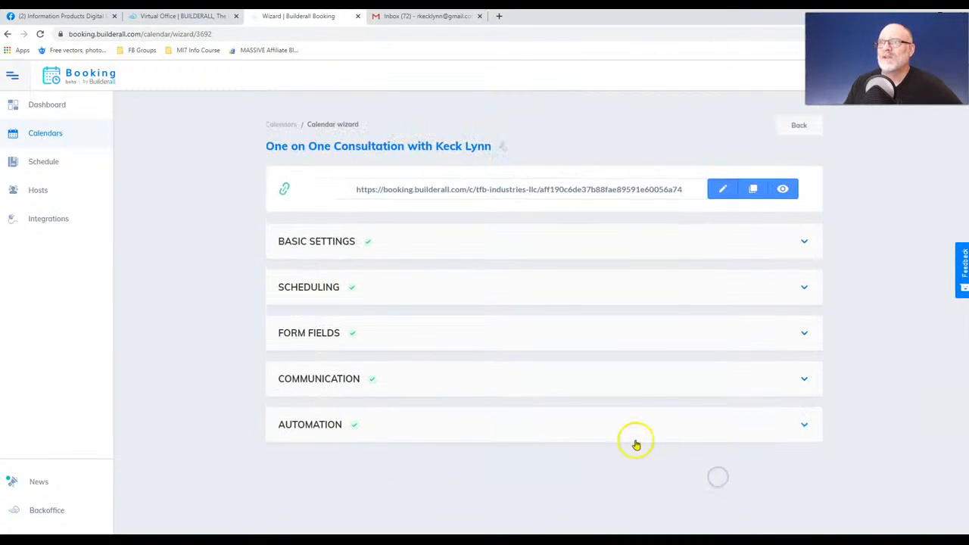
# - Open the public booking page, choose the October 12, 2020 4:00 pm slot and fill in the customer's name, e-mail and phone
pyautogui.click(783, 189)
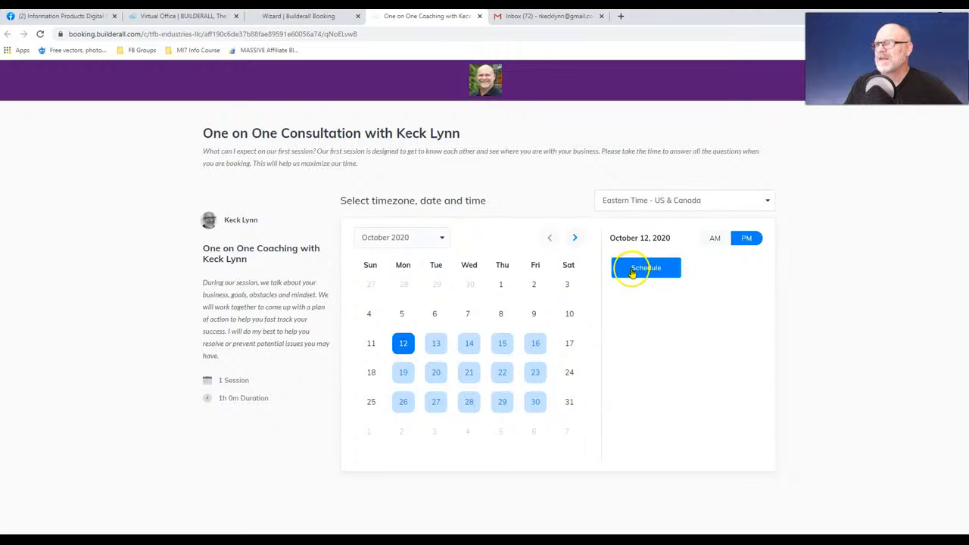
pyautogui.click(632, 269)
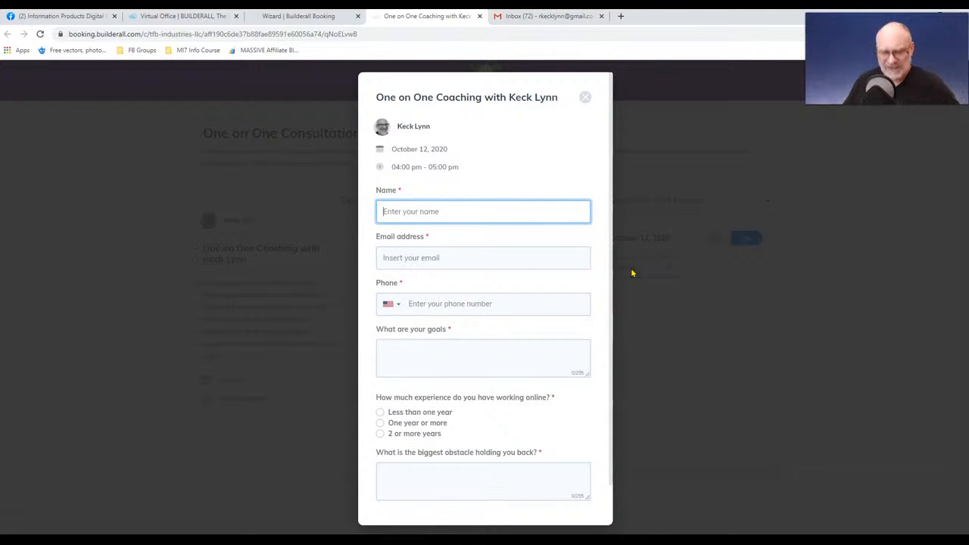
pyautogui.write('jim')
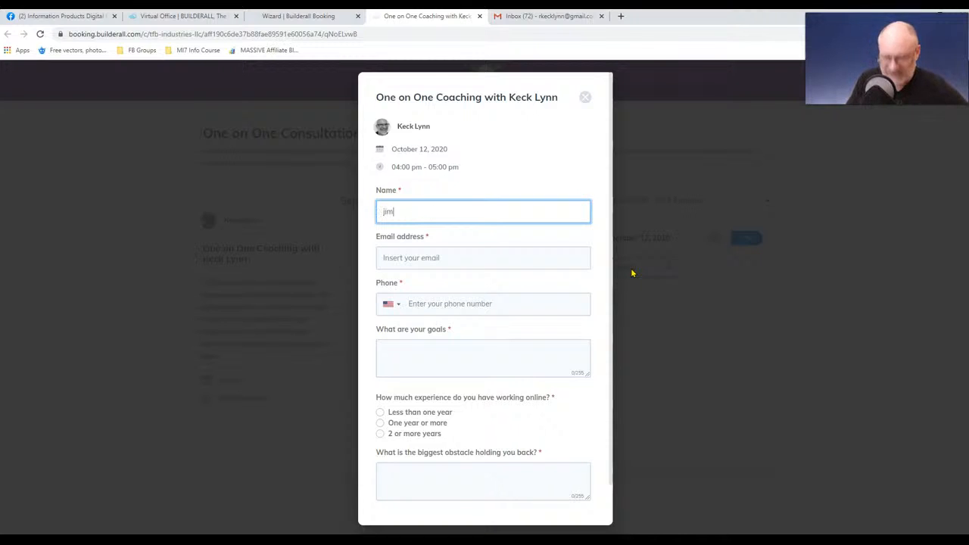
pyautogui.click(432, 257)
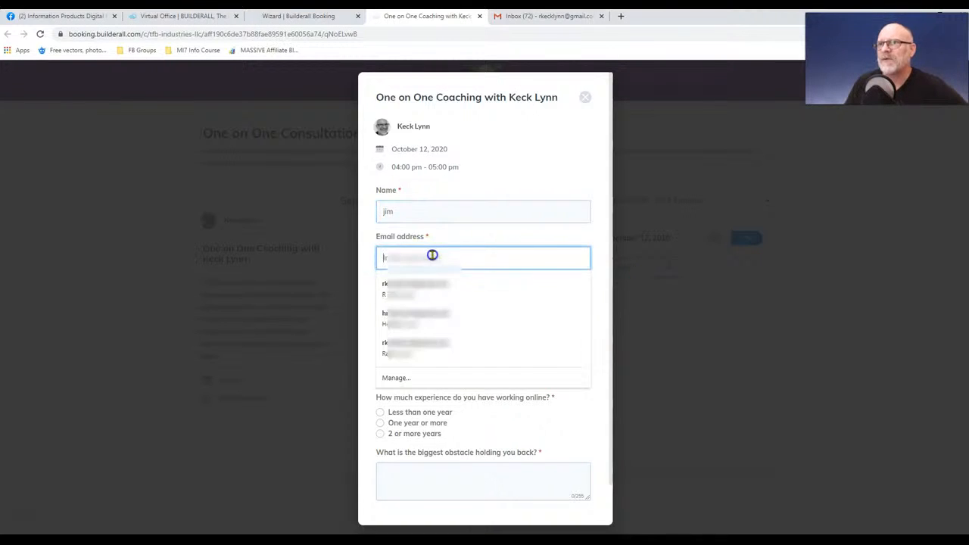
pyautogui.click(417, 283)
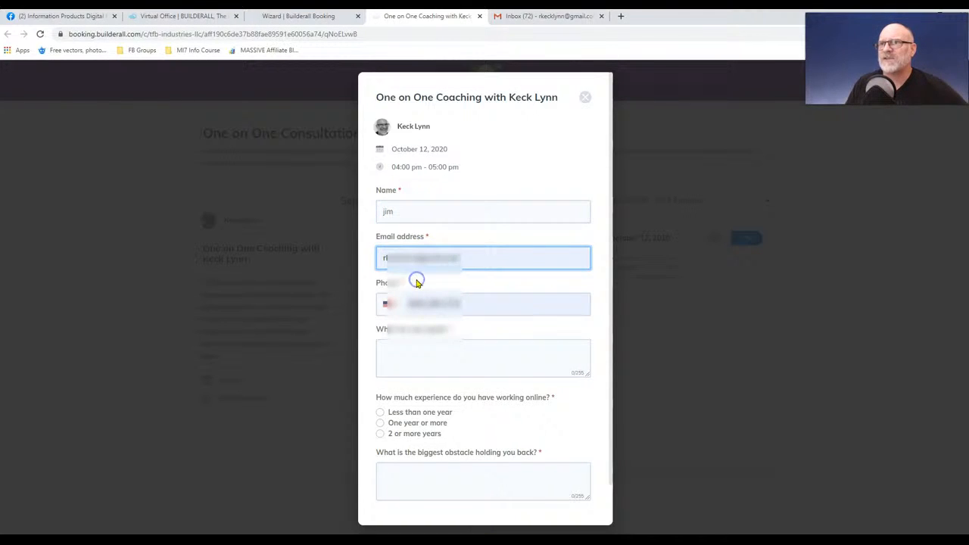
# - Fill in the customer's goals, choose 2 or more years of experience, enter Myself as the biggest obstacle and schedule the session
pyautogui.click(413, 353)
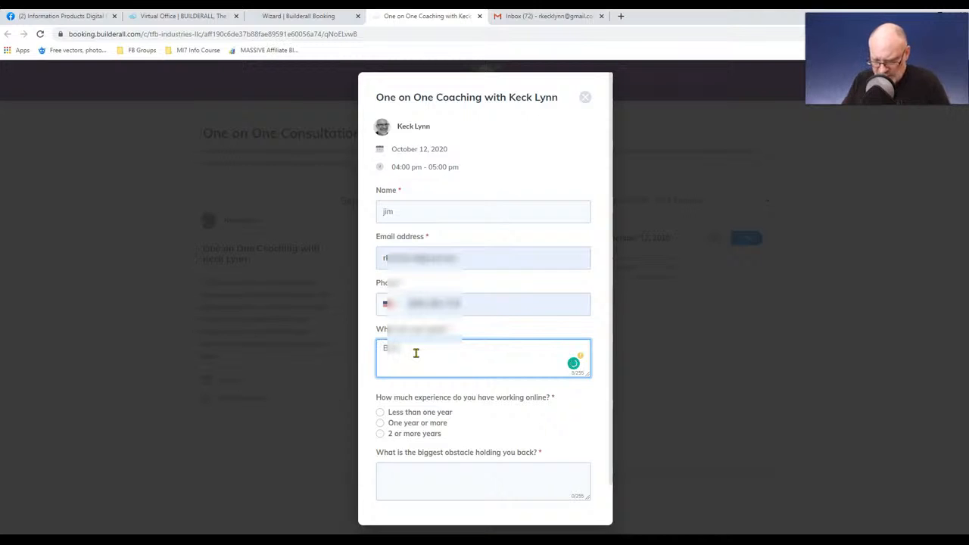
pyautogui.write('bu')
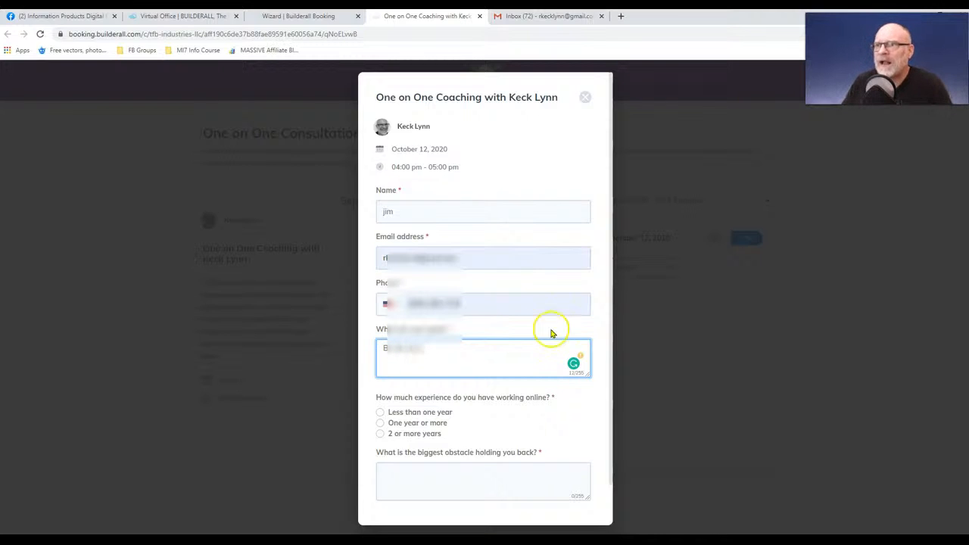
pyautogui.scroll(-1, 576, 439)
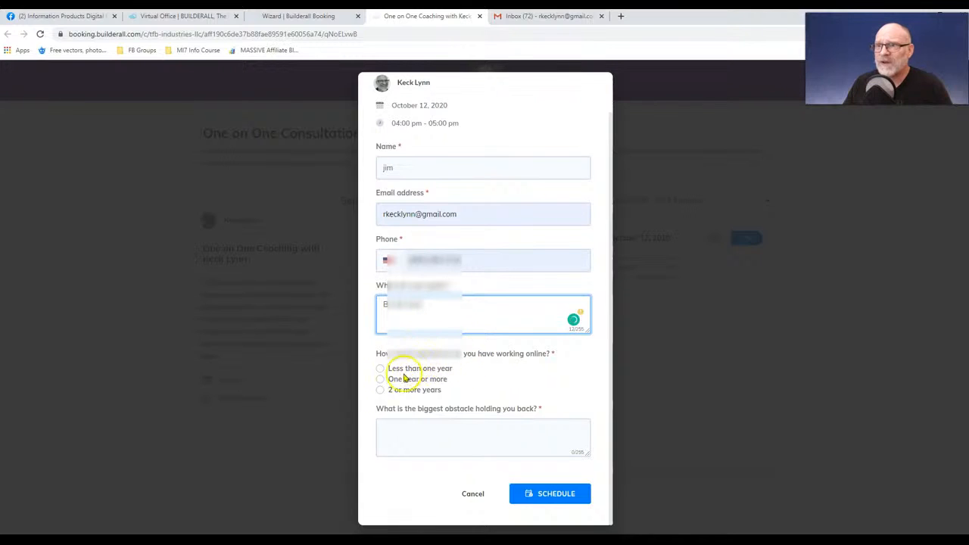
pyautogui.click(380, 390)
pyautogui.click(389, 425)
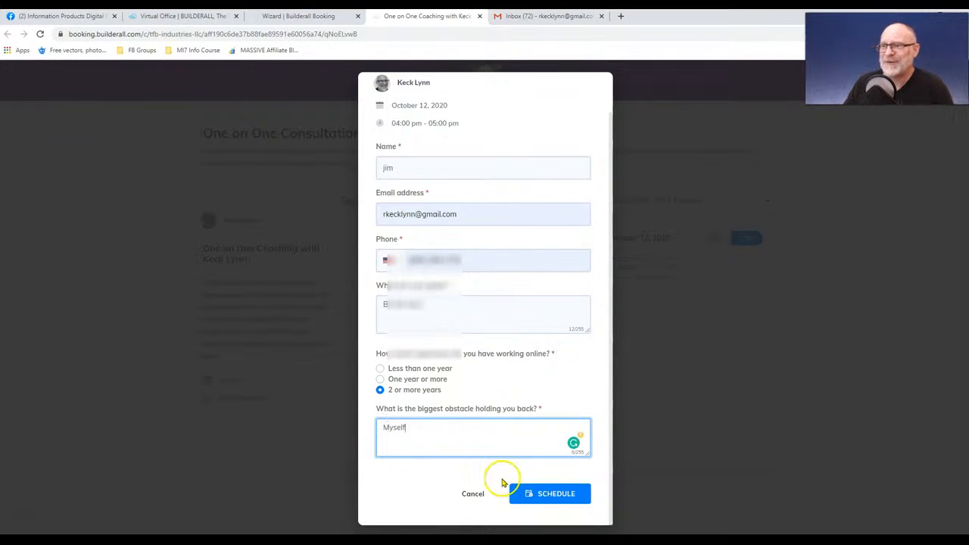
pyautogui.click(536, 498)
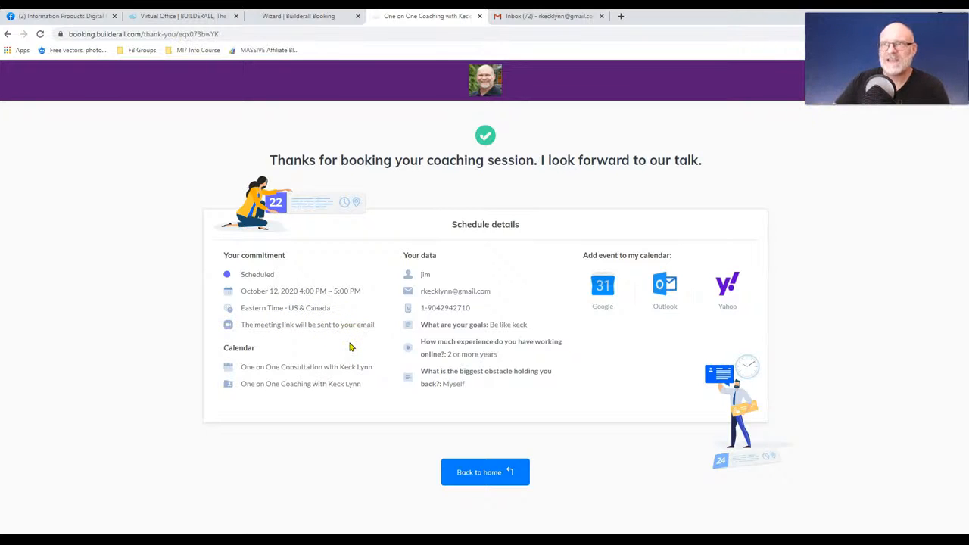
# - Switch to the Gmail inbox and refresh it to check for the booking e-mails
pyautogui.click(341, 386)
pyautogui.click(556, 15)
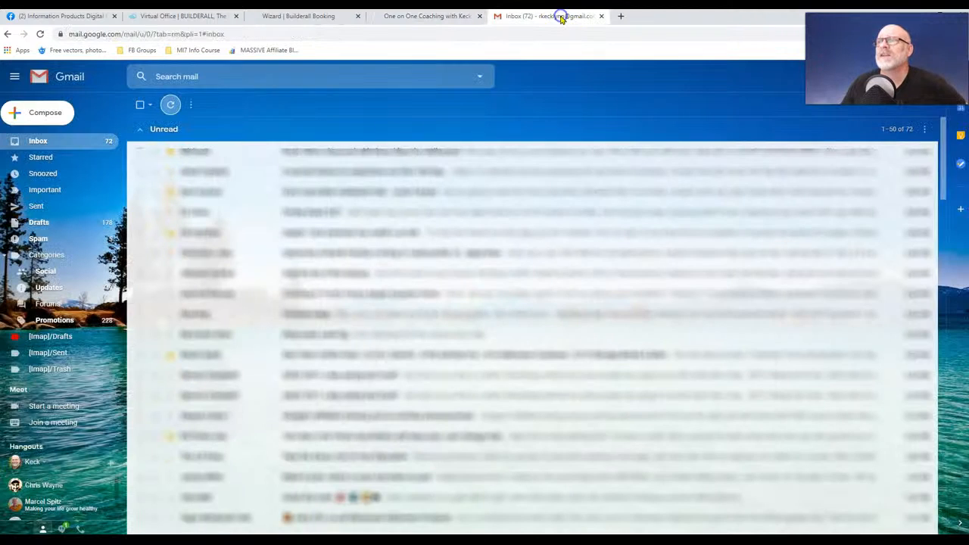
pyautogui.click(171, 105)
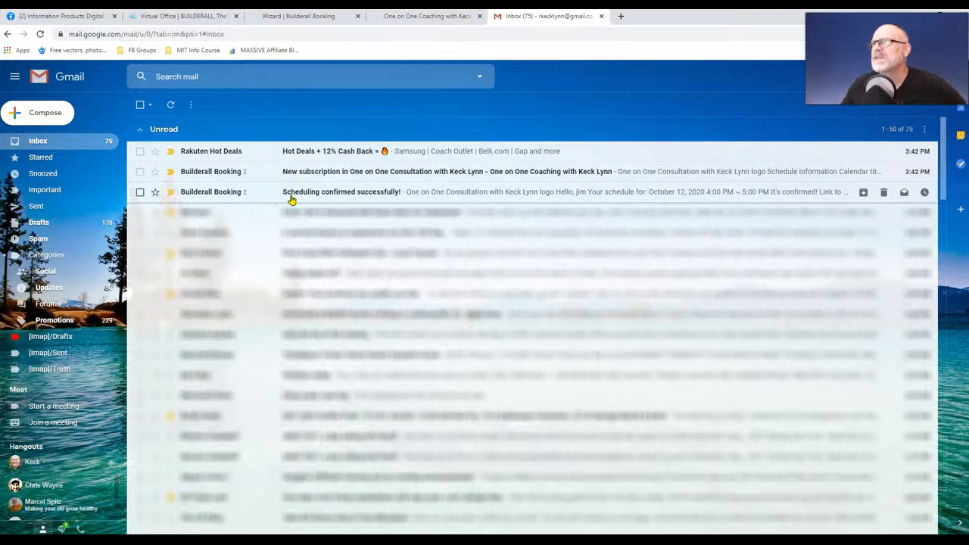
# - Read the schedule information, subscriber data and host Zoom link in the new subscription e-mail, and return to the inbox
pyautogui.click(307, 172)
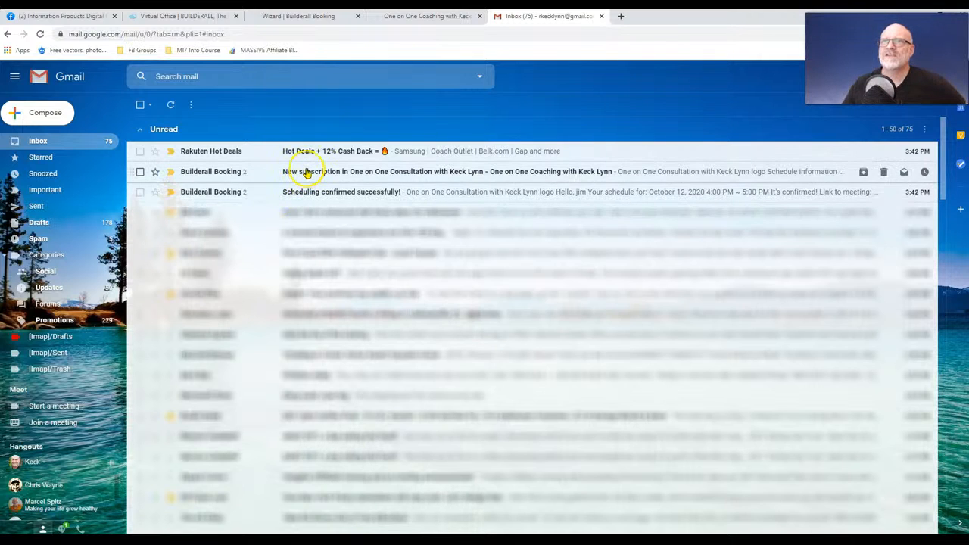
pyautogui.click(307, 172)
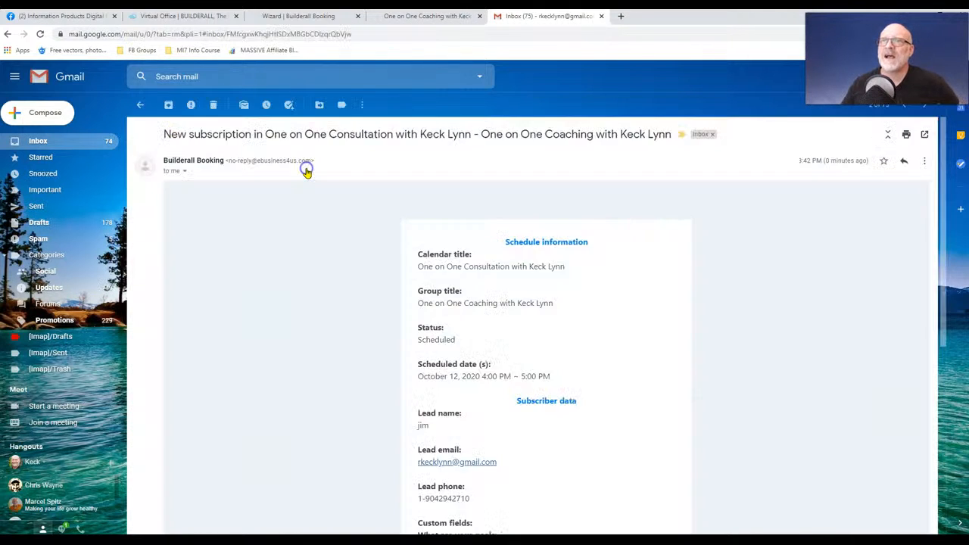
pyautogui.scroll(-3, 579, 287)
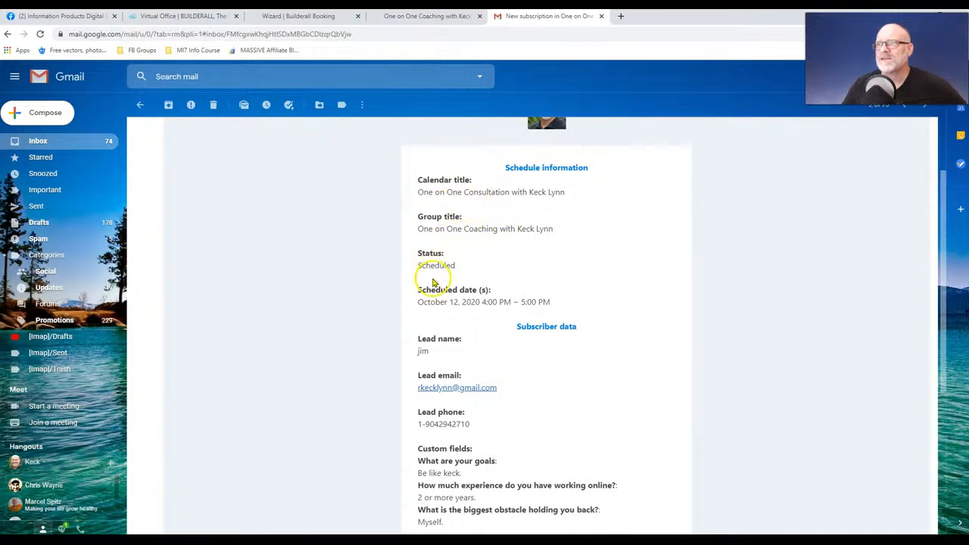
pyautogui.scroll(-1, 433, 283)
pyautogui.scroll(-4, 433, 282)
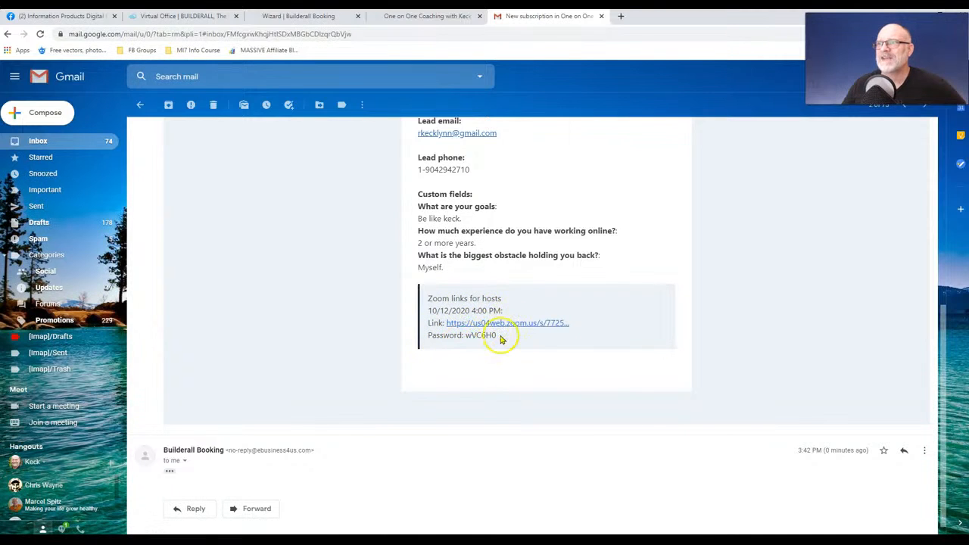
pyautogui.click(139, 104)
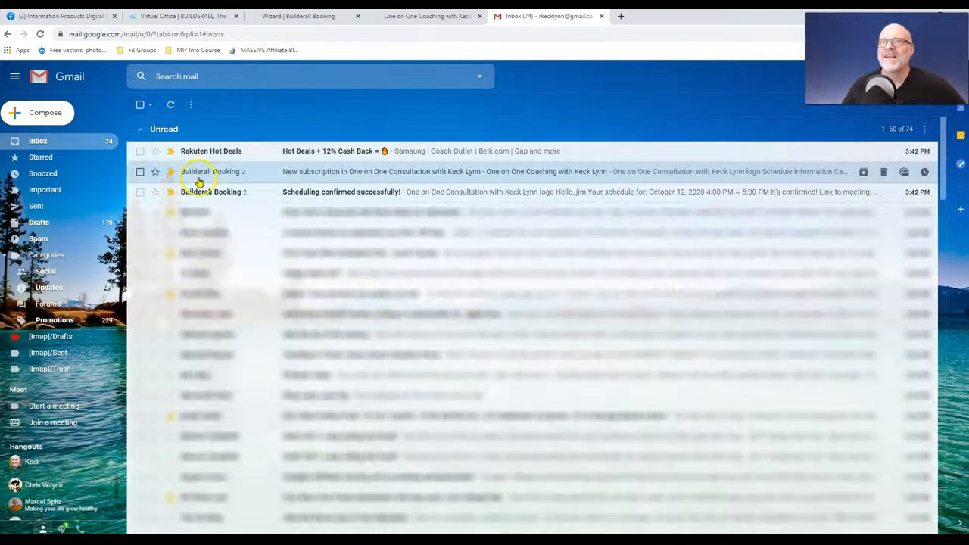
# - Open the "Scheduling confirmed successfully!" e-mail and follow its Zoom meeting link
pyautogui.click(345, 194)
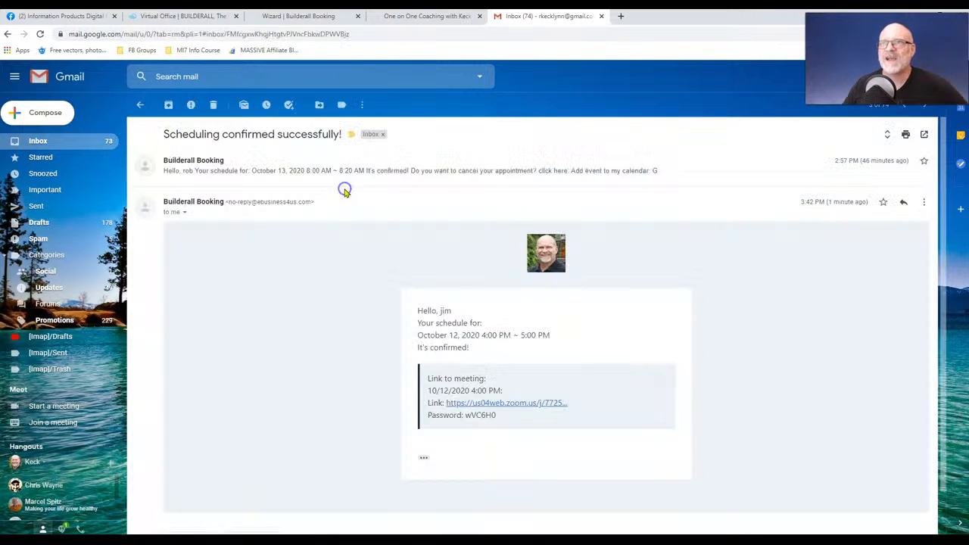
pyautogui.scroll(-1, 371, 331)
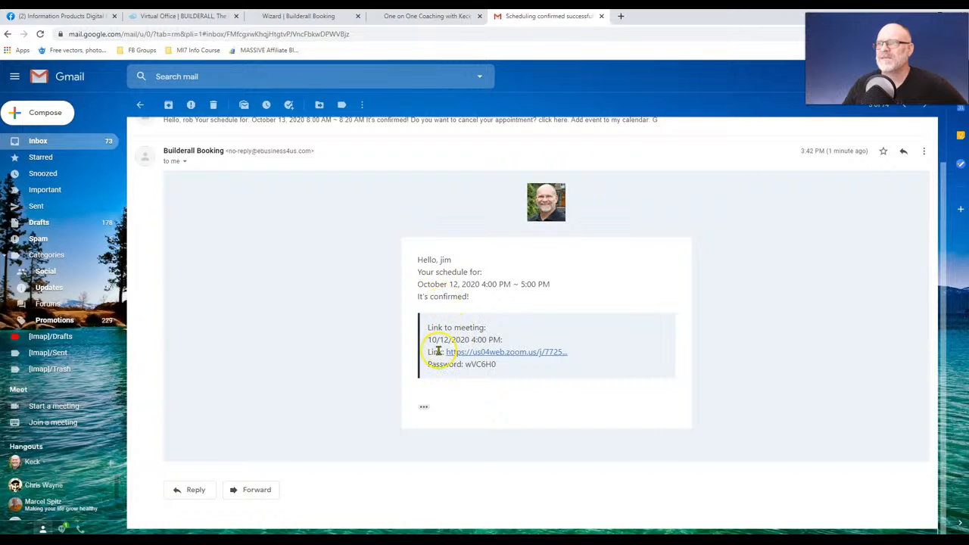
pyautogui.click(487, 354)
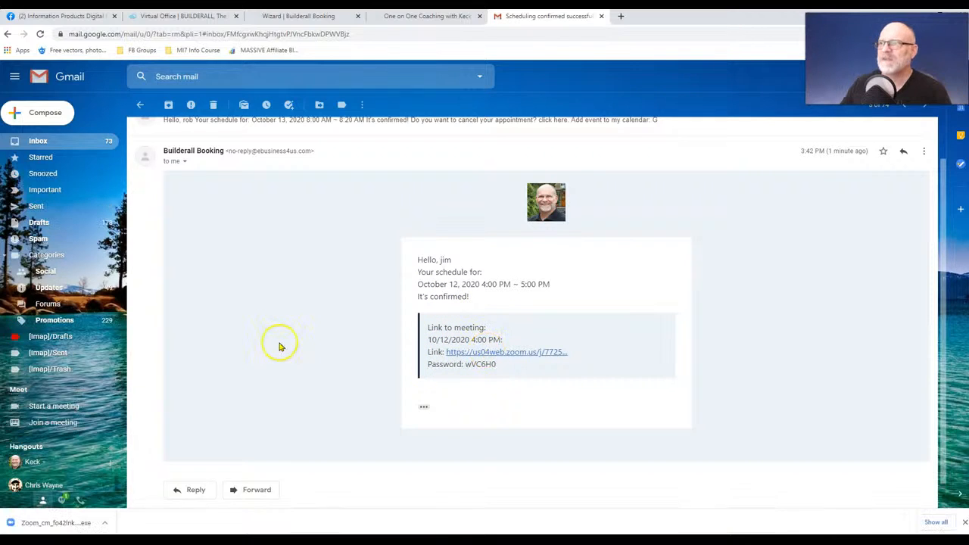